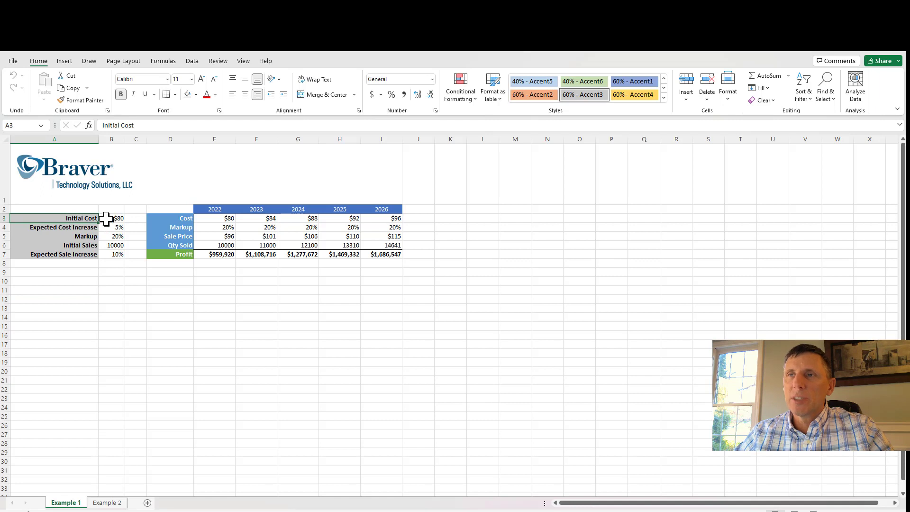
# Look over the assumption labels in A4:A7 and the available What-If Analysis options.
pyautogui.click(90, 228)
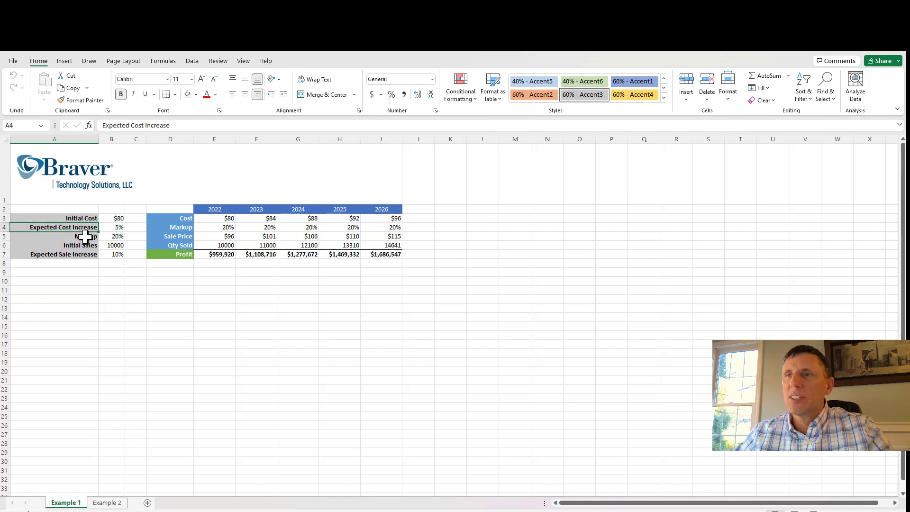
pyautogui.click(85, 237)
pyautogui.click(76, 245)
pyautogui.click(74, 255)
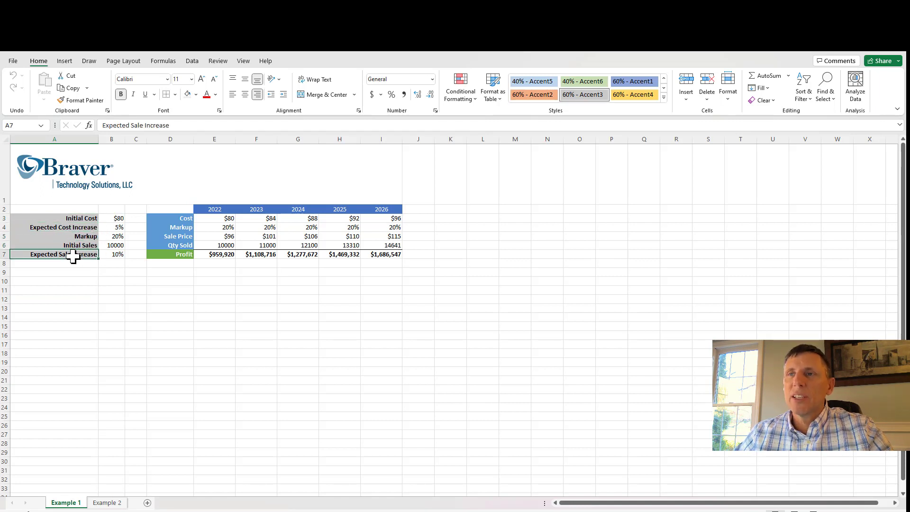
pyautogui.click(100, 339)
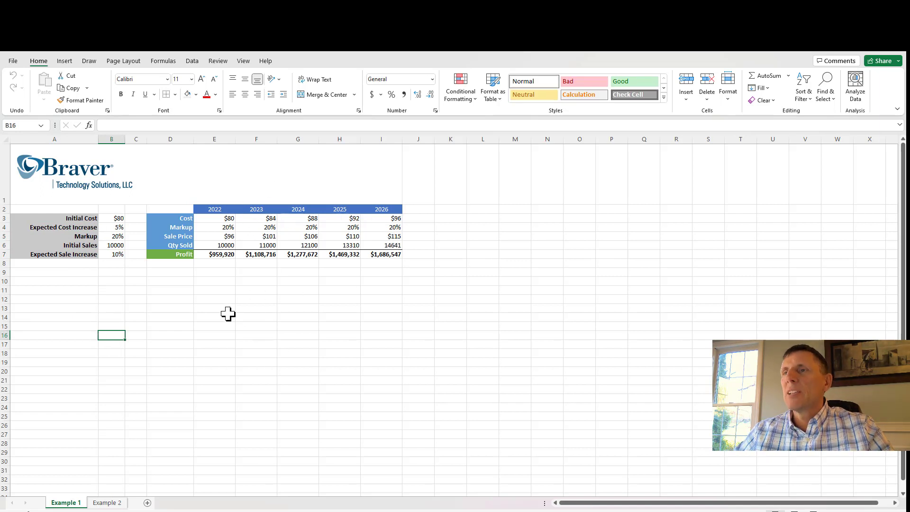
pyautogui.click(117, 288)
pyautogui.click(76, 283)
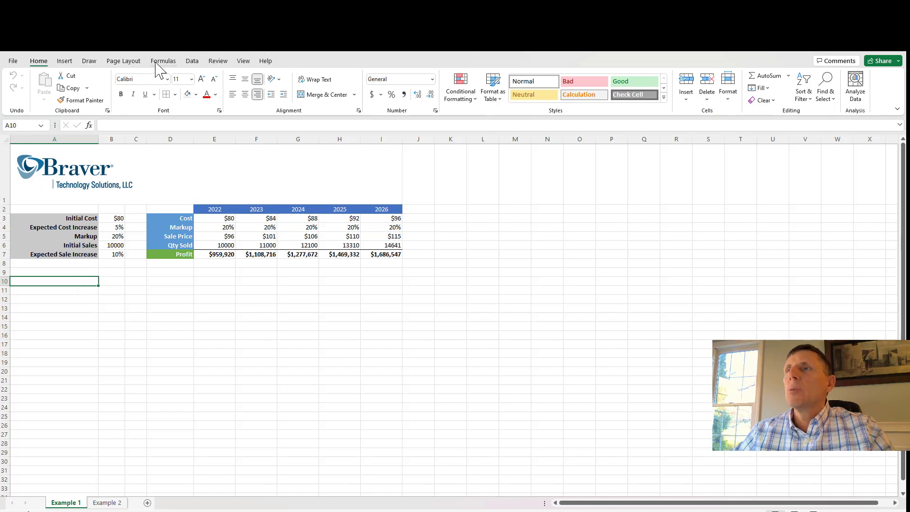
pyautogui.click(192, 62)
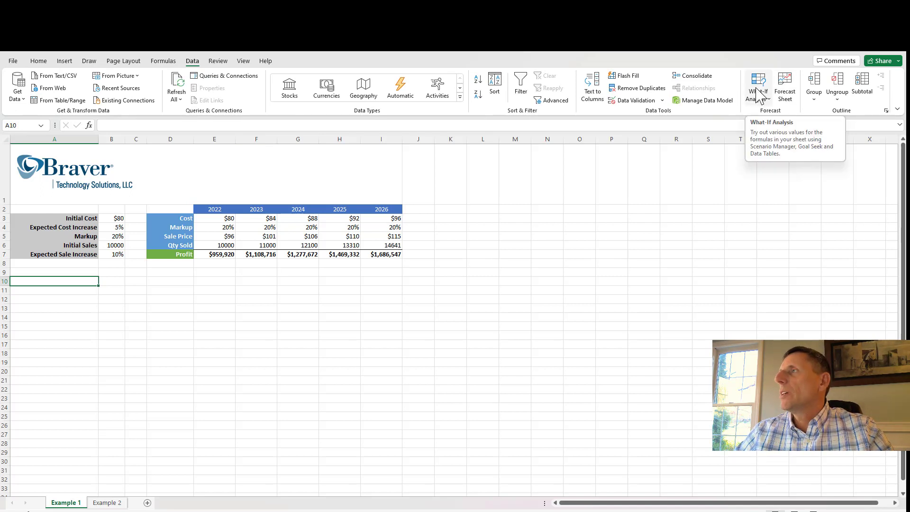
pyautogui.click(759, 94)
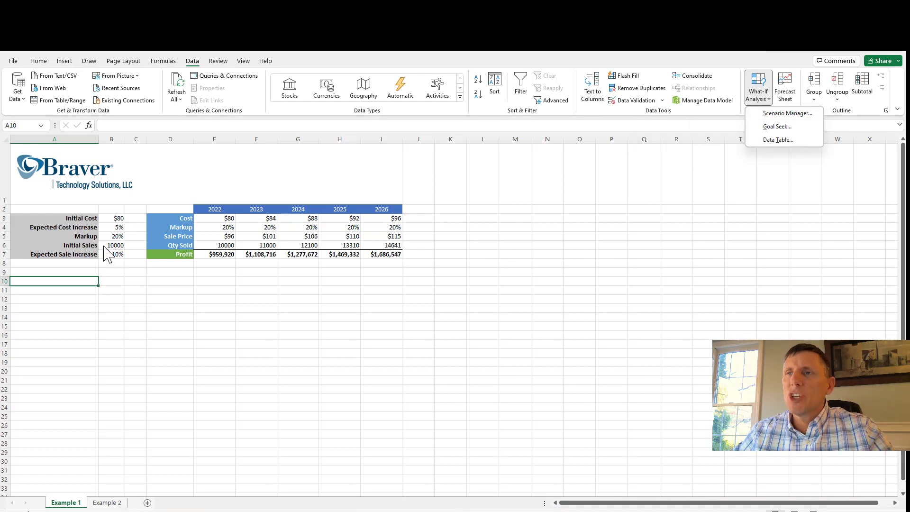
# Set the Expected Cost Increase to 6% and the Markup to 21% in the assumptions table.
pyautogui.click(117, 226)
pyautogui.click(114, 227)
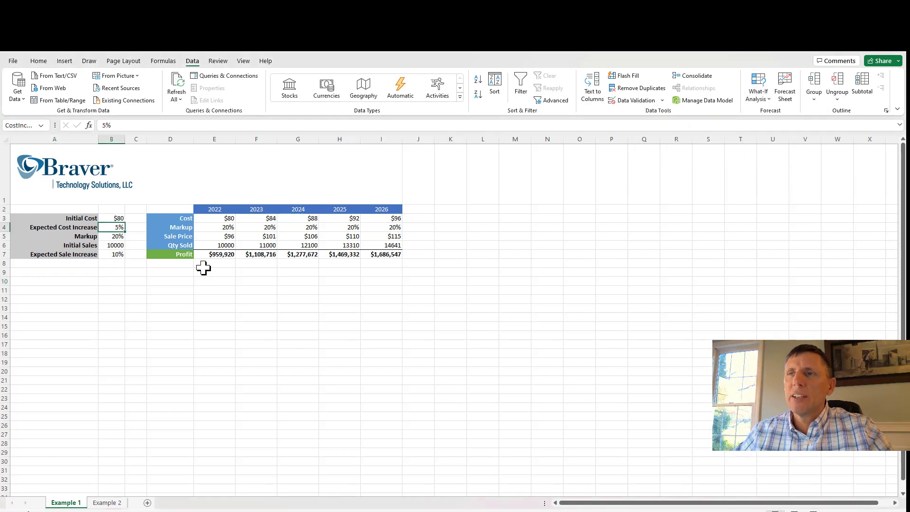
pyautogui.write('6')
pyautogui.press('Return')
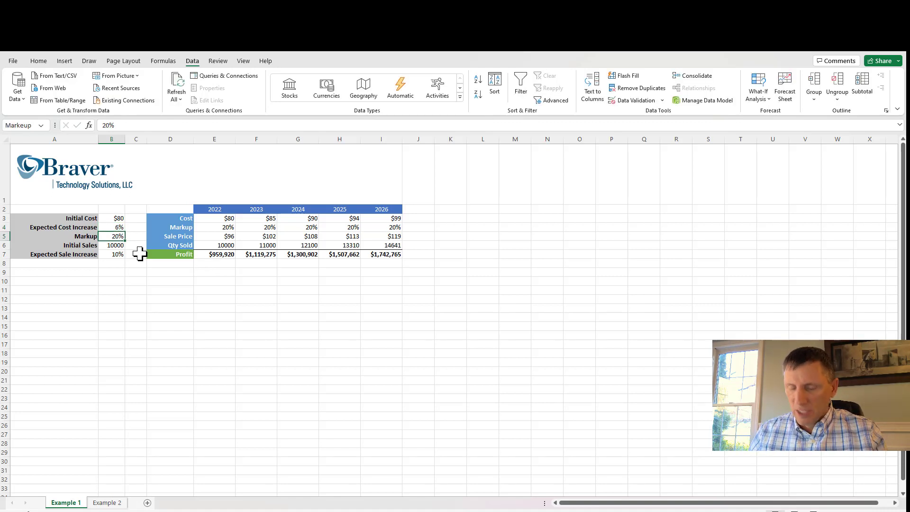
pyautogui.write('21')
pyautogui.press('Return')
# Set the Initial Sales assumption to 2000.
pyautogui.press('Up')
pyautogui.press('Up')
pyautogui.press('Up')
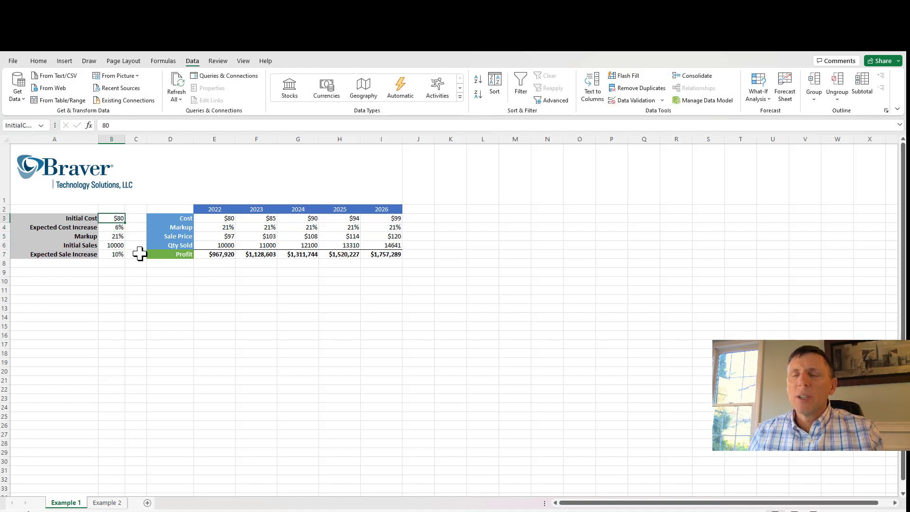
pyautogui.press('Down')
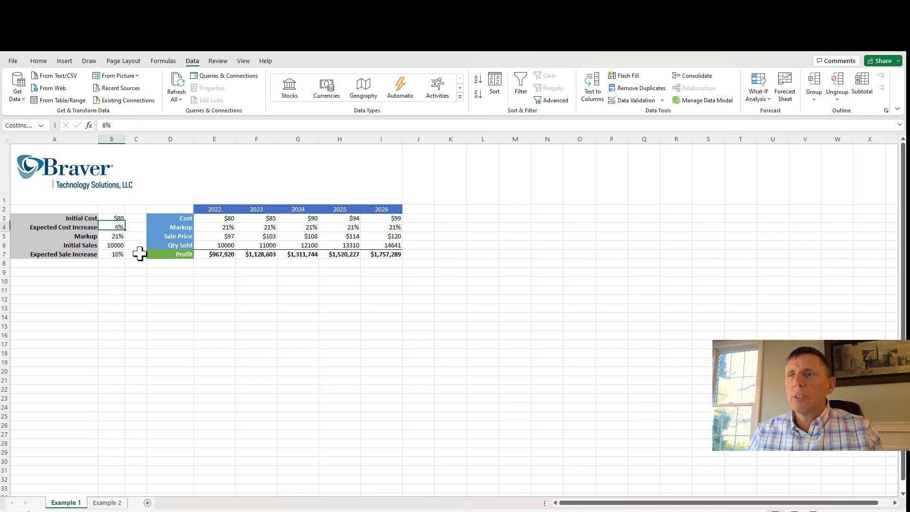
pyautogui.press('Down')
pyautogui.press('Down')
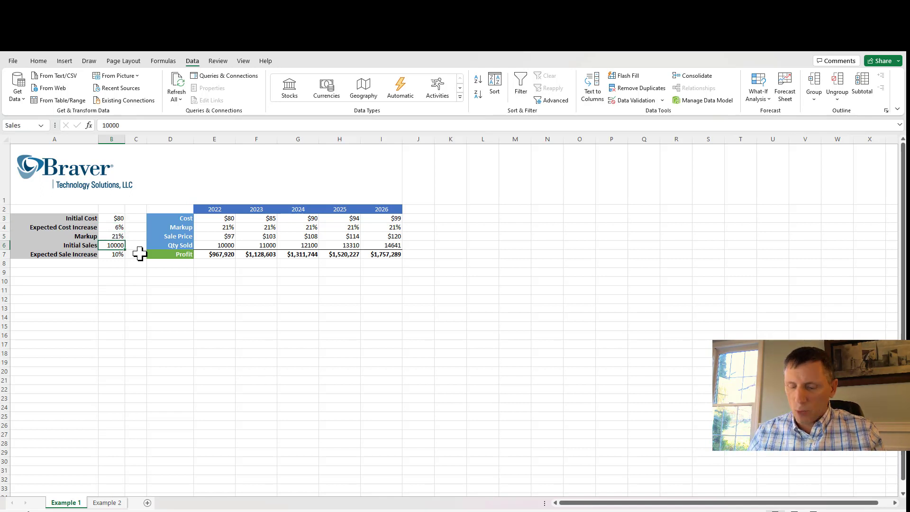
pyautogui.write('2000')
pyautogui.press('Return')
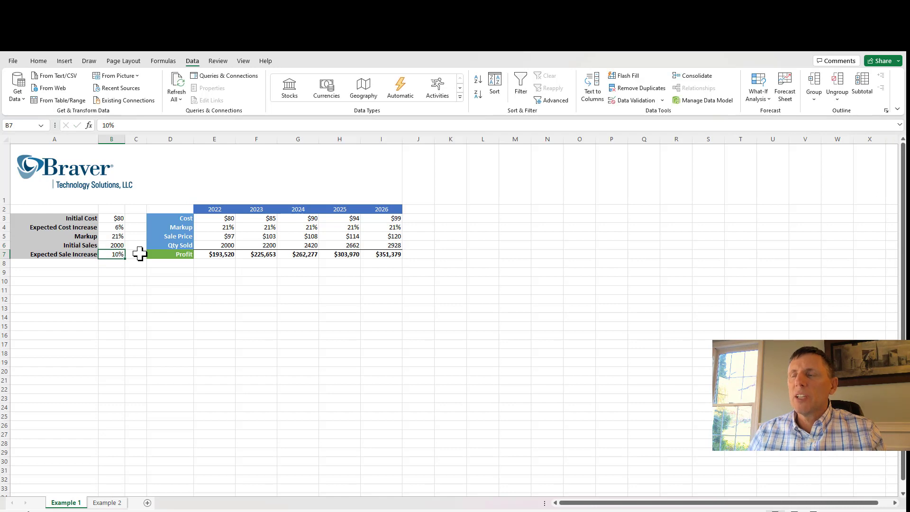
pyautogui.click(142, 300)
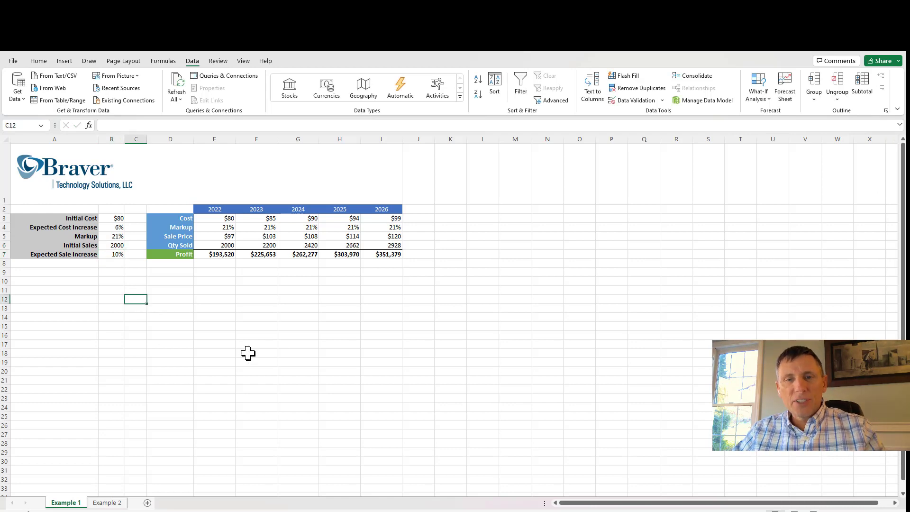
# Start a new scenario in Scenario Manager with B3, B4, B5, B6 and B7 as its changing cells.
pyautogui.click(757, 95)
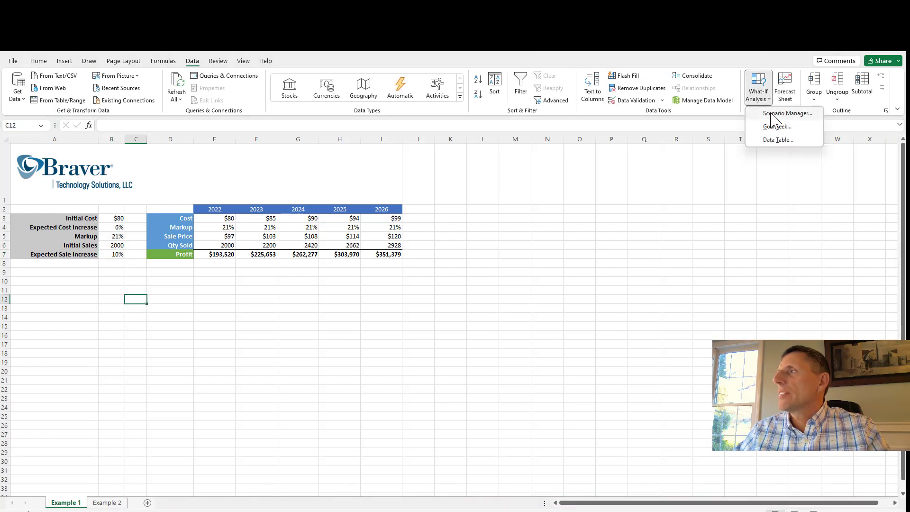
pyautogui.click(772, 113)
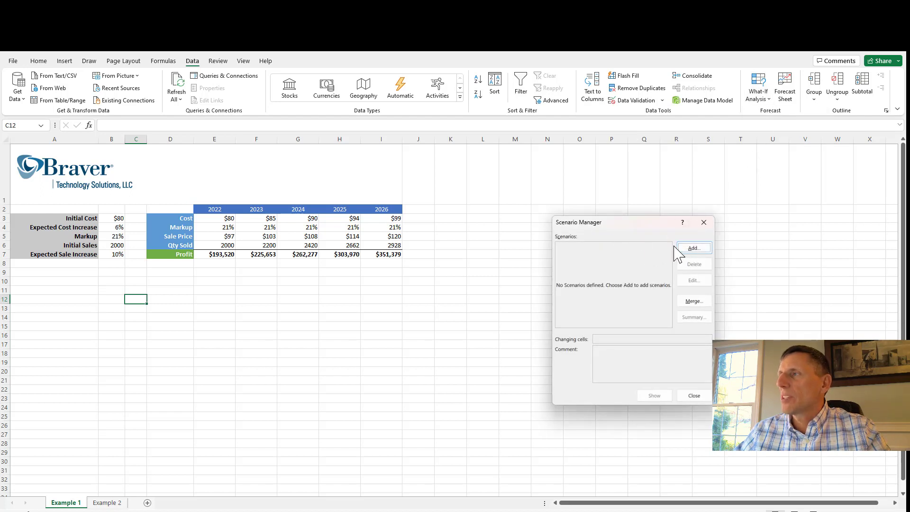
pyautogui.click(693, 249)
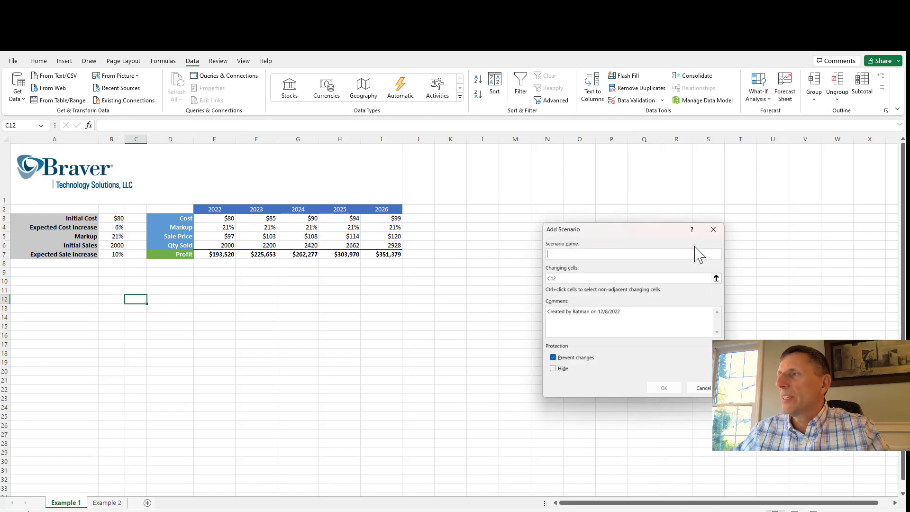
pyautogui.click(572, 279)
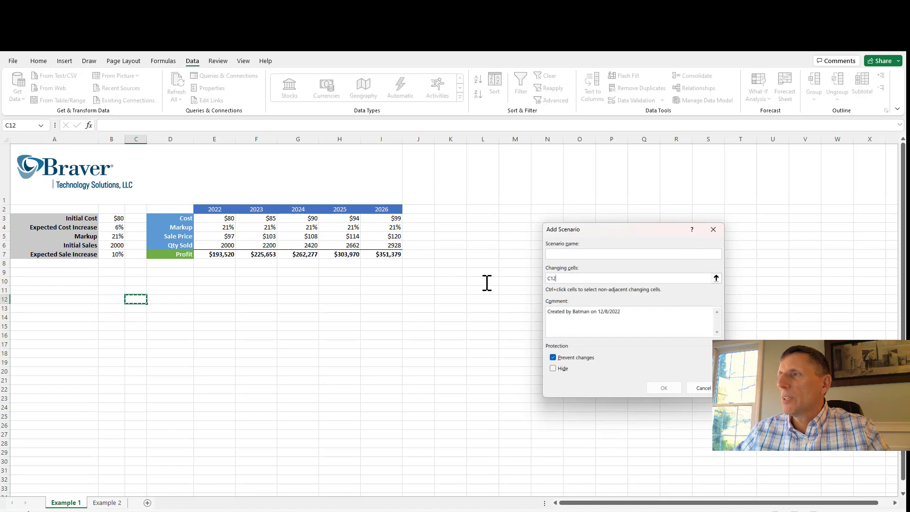
pyautogui.press('BackSpace')
pyautogui.press('BackSpace')
pyautogui.press('BackSpace')
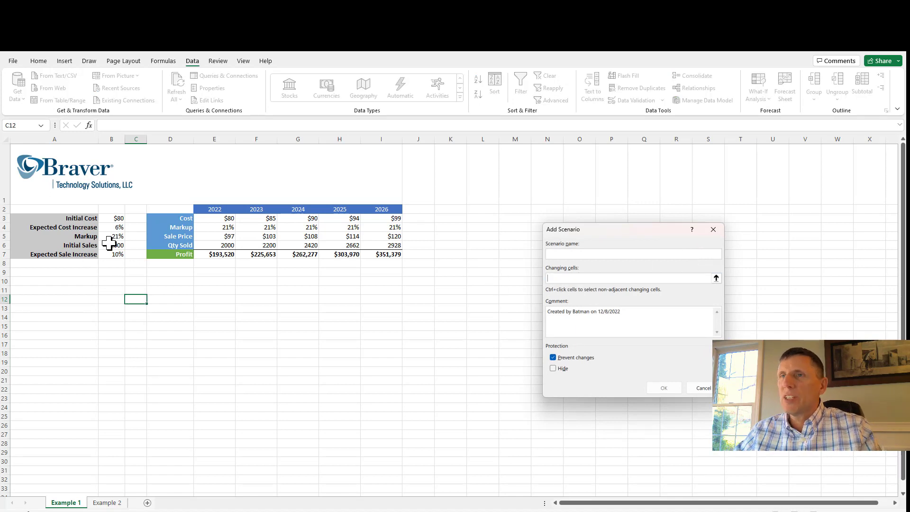
pyautogui.click(114, 218)
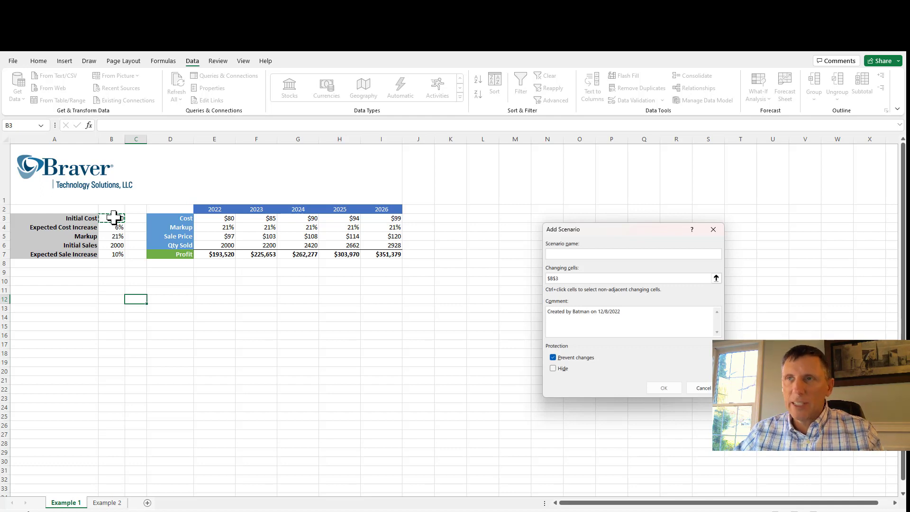
pyautogui.keyDown('ctrl'); pyautogui.click(114, 227); pyautogui.keyUp('ctrl')
pyautogui.keyDown('ctrl'); pyautogui.click(114, 236); pyautogui.keyUp('ctrl')
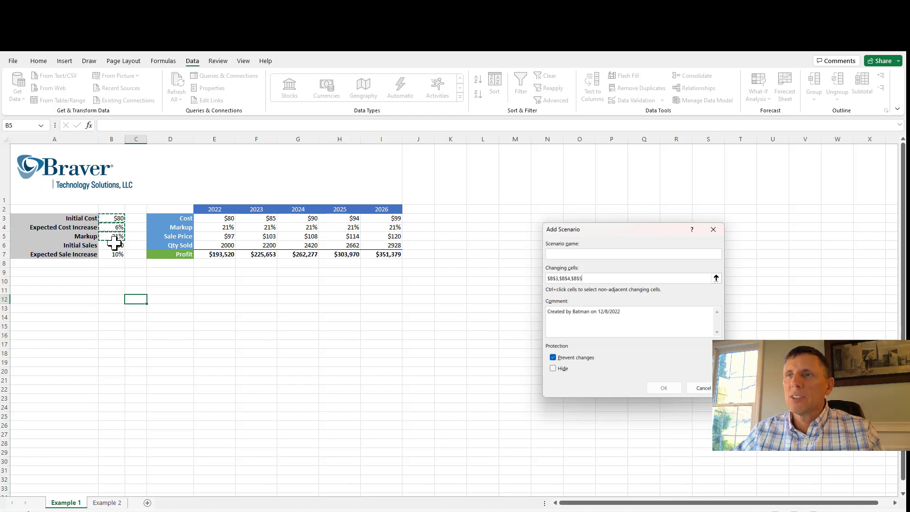
pyautogui.keyDown('ctrl'); pyautogui.click(114, 245); pyautogui.keyUp('ctrl')
pyautogui.keyDown('ctrl'); pyautogui.click(113, 254); pyautogui.keyUp('ctrl')
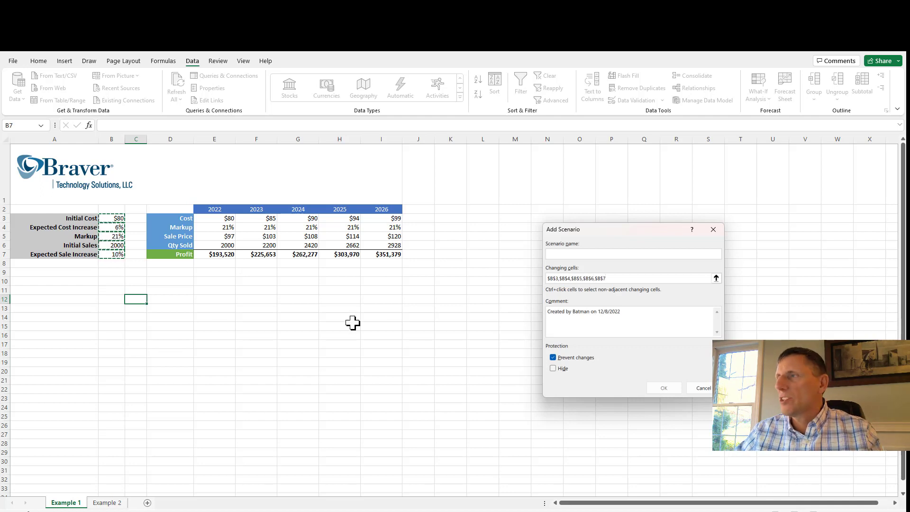
# Name the new scenario "Scenerio 1" and accept its definition.
pyautogui.click(561, 254)
pyautogui.write('Scenerio 1')
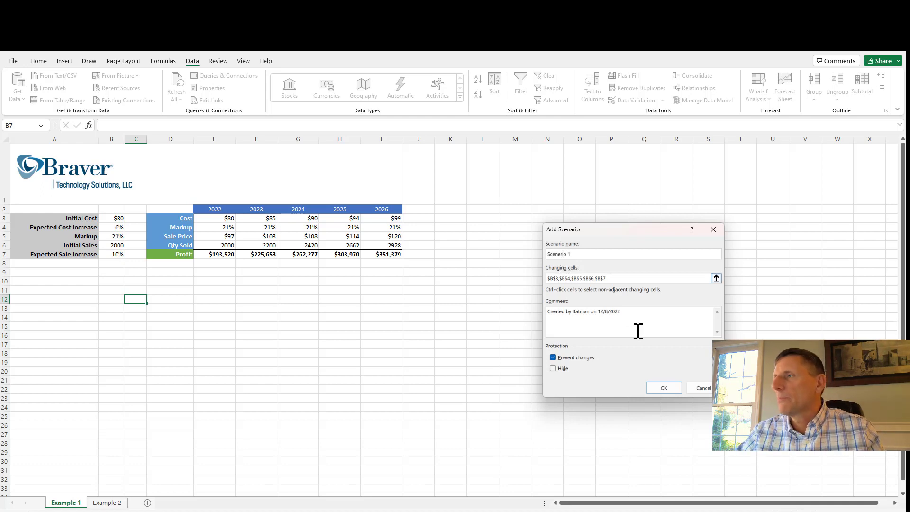
pyautogui.click(663, 388)
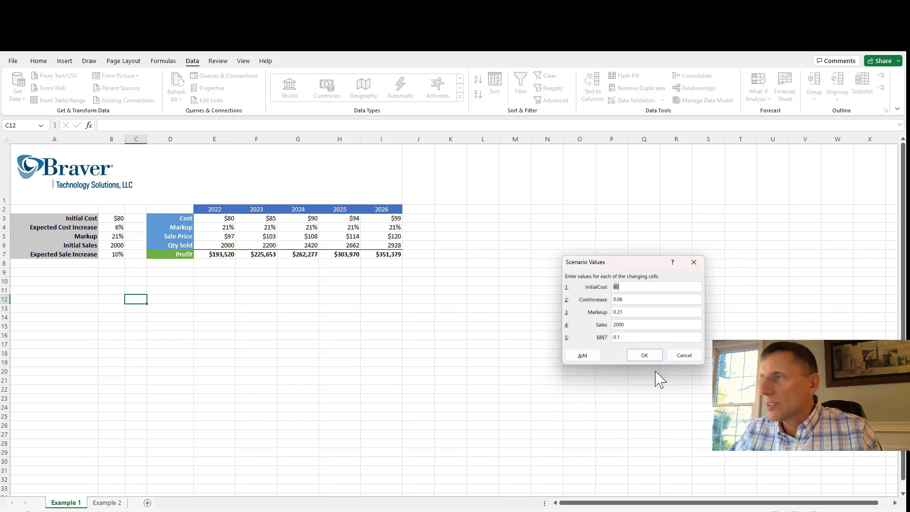
# Set Scenerio 1's values to cost increase 0.05, markup 0.25, sales 20000 and B7 0.15, and show the scenario in the sheet.
pyautogui.click(639, 287)
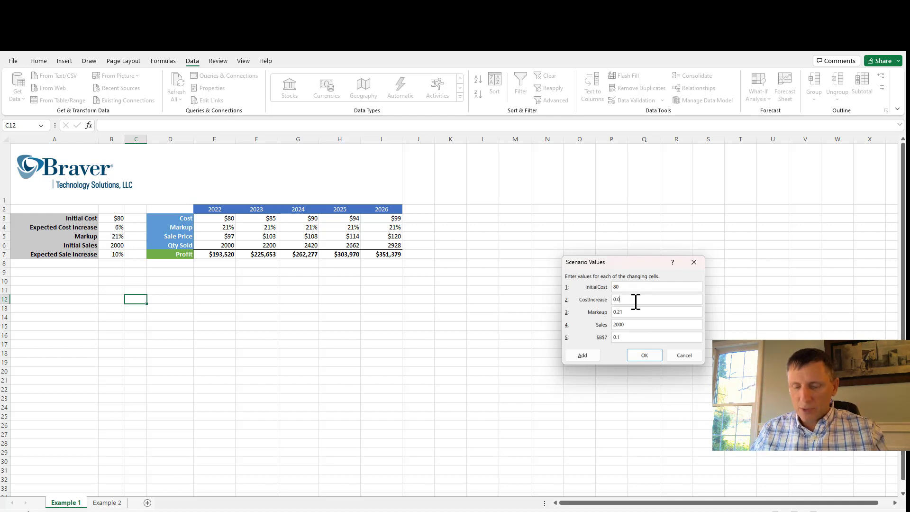
pyautogui.click(628, 325)
pyautogui.write('0')
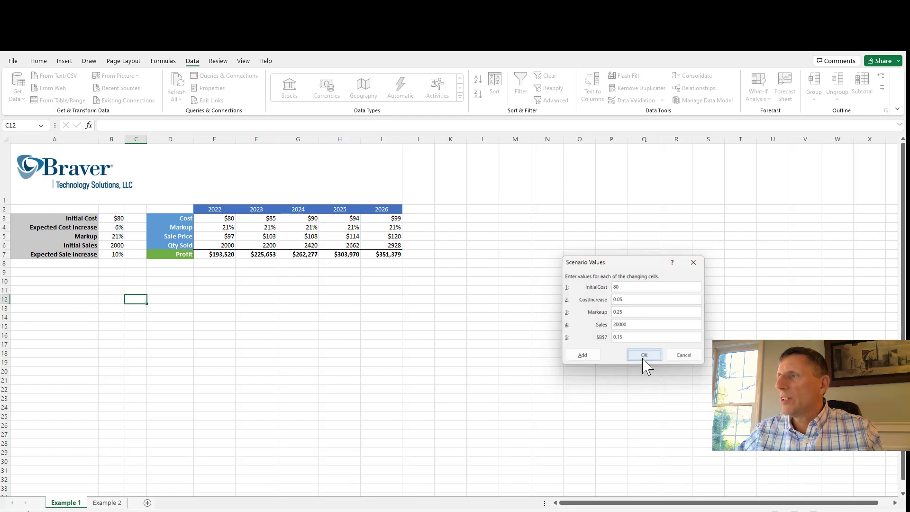
pyautogui.click(644, 356)
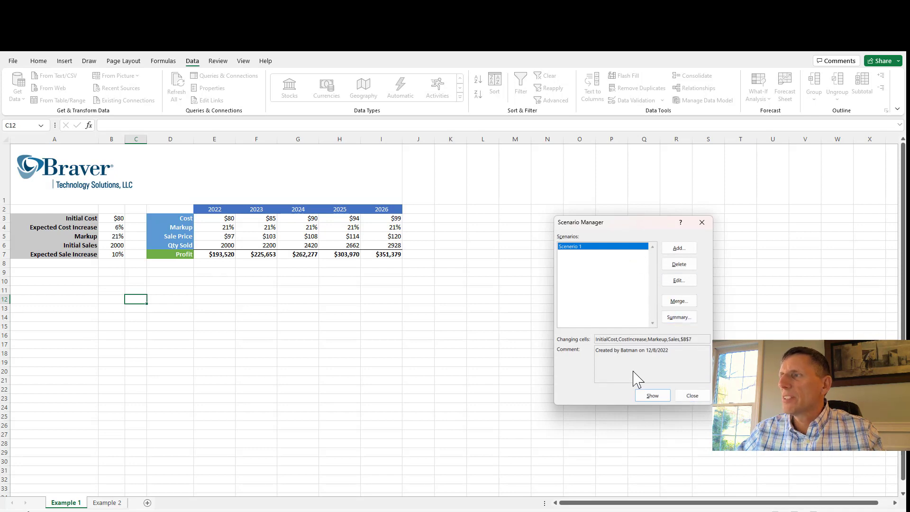
pyautogui.doubleClick(599, 246)
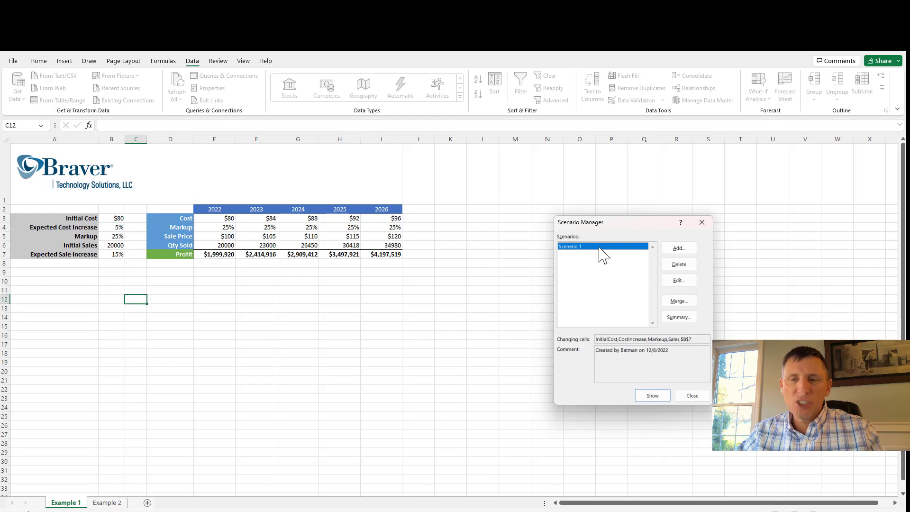
# Add a second scenario named "Scenerio 2" using the same changing cells B3 to B7.
pyautogui.click(679, 248)
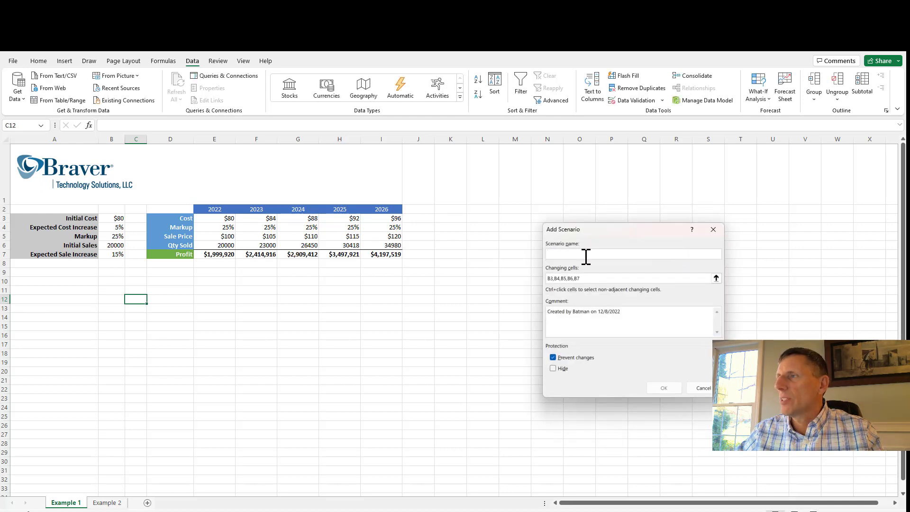
pyautogui.write('Scenerio 2')
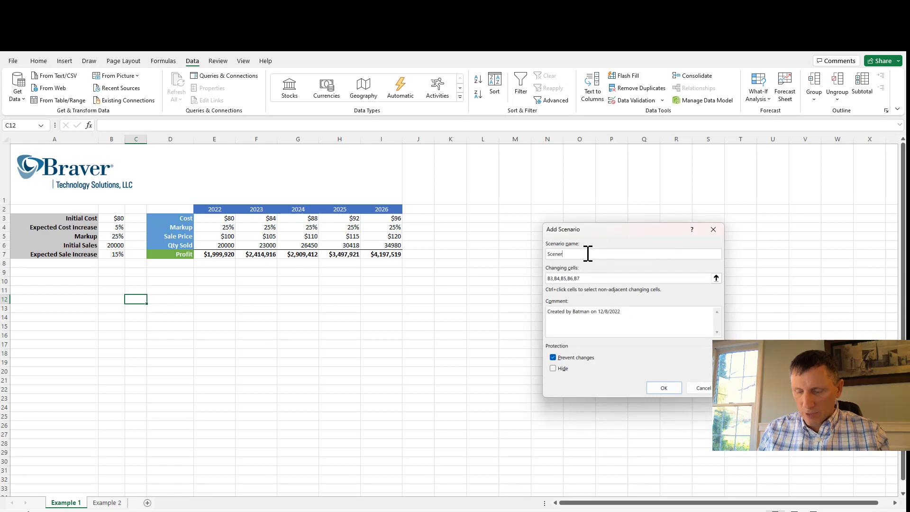
pyautogui.click(663, 388)
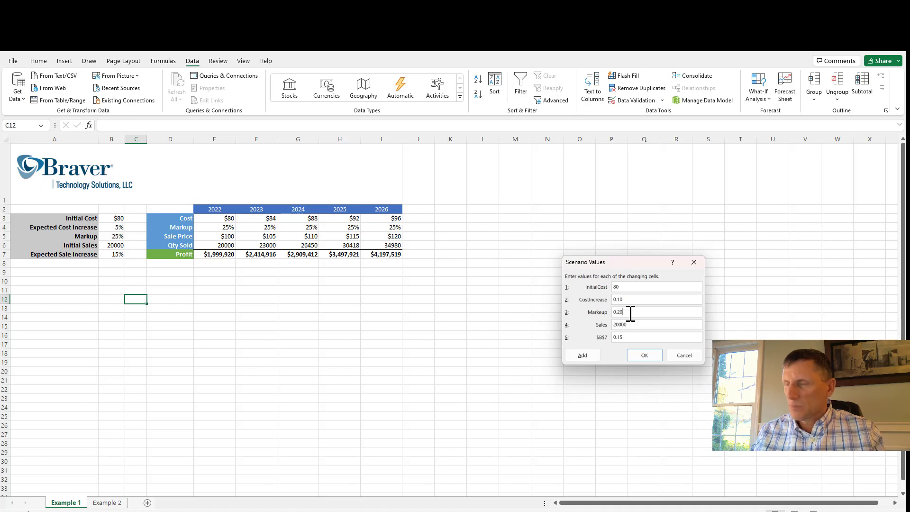
# Set Scenerio 2's values to cost increase 0.10, markup 0.20, sales 10000 and B7 0.20, and save it.
pyautogui.click(630, 314)
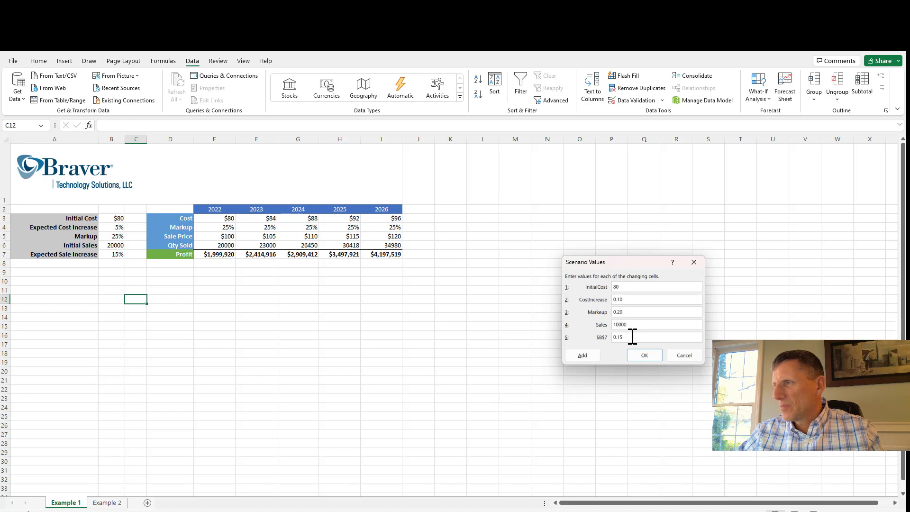
pyautogui.click(632, 337)
pyautogui.write('0.20')
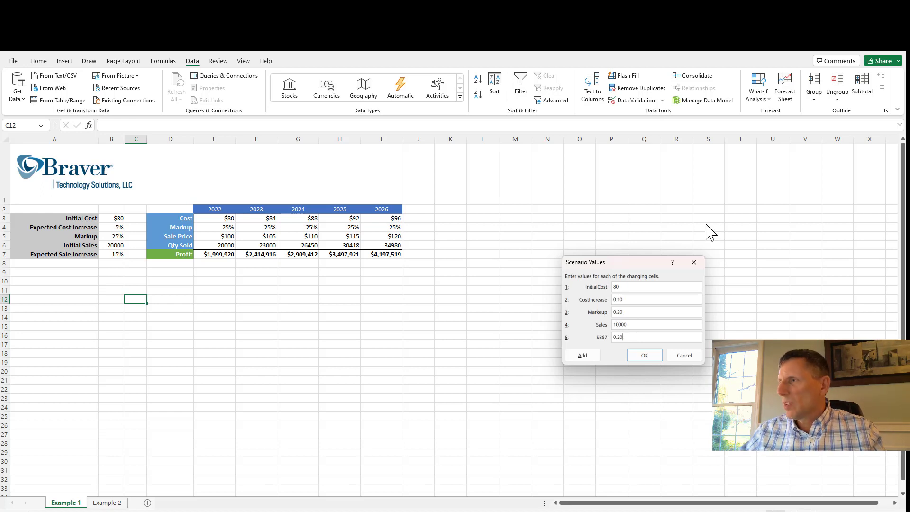
pyautogui.click(644, 355)
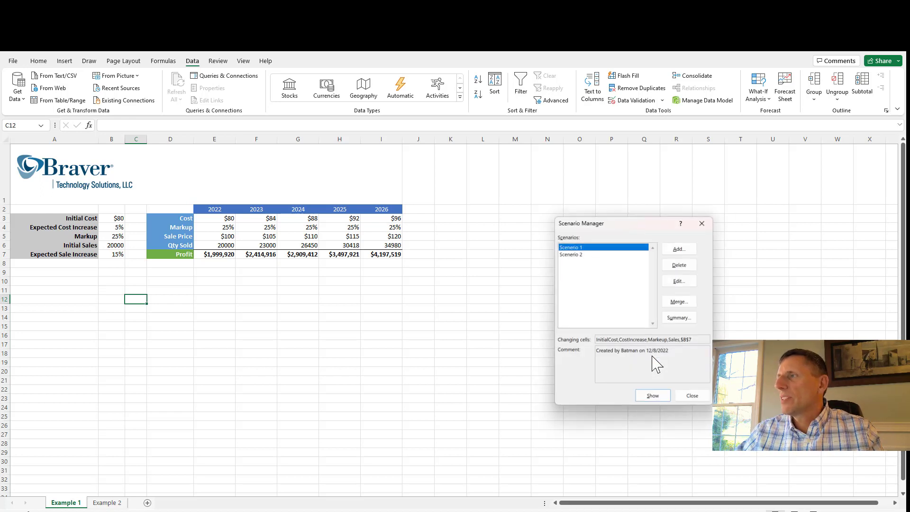
# Switch the sheet between the scenarios, showing Scenerio 2, Scenerio 1 and Scenerio 2 again.
pyautogui.doubleClick(585, 255)
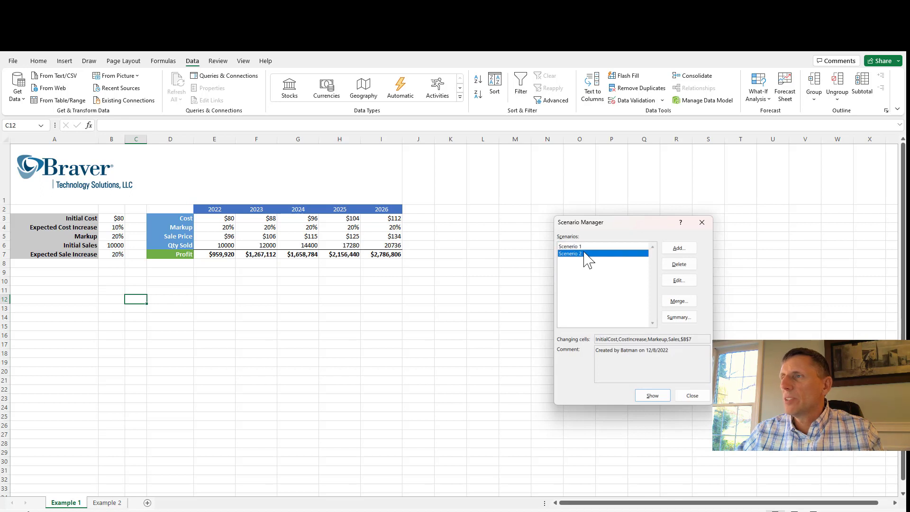
pyautogui.doubleClick(585, 247)
pyautogui.doubleClick(583, 253)
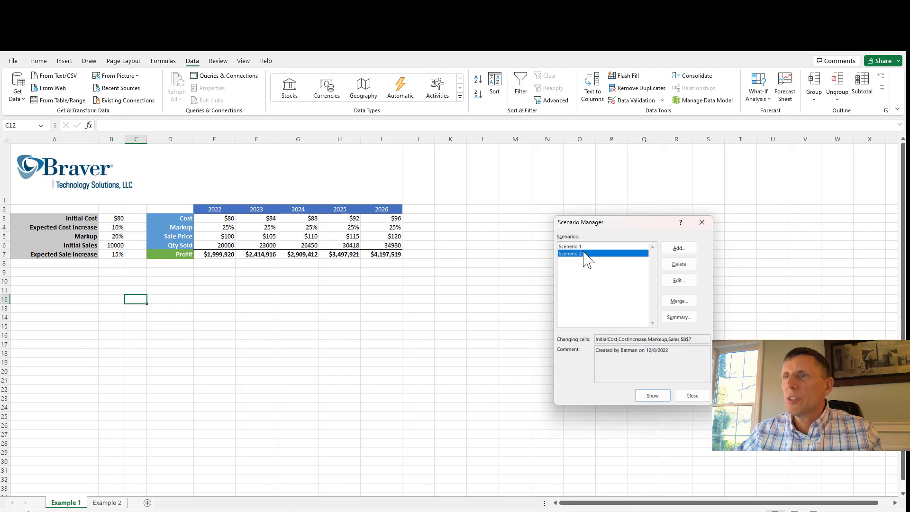
# Switch the Example 1 forecast between scenarios, showing Scenerio 1, Scenerio 2 and finally Scenerio 1.
pyautogui.doubleClick(585, 247)
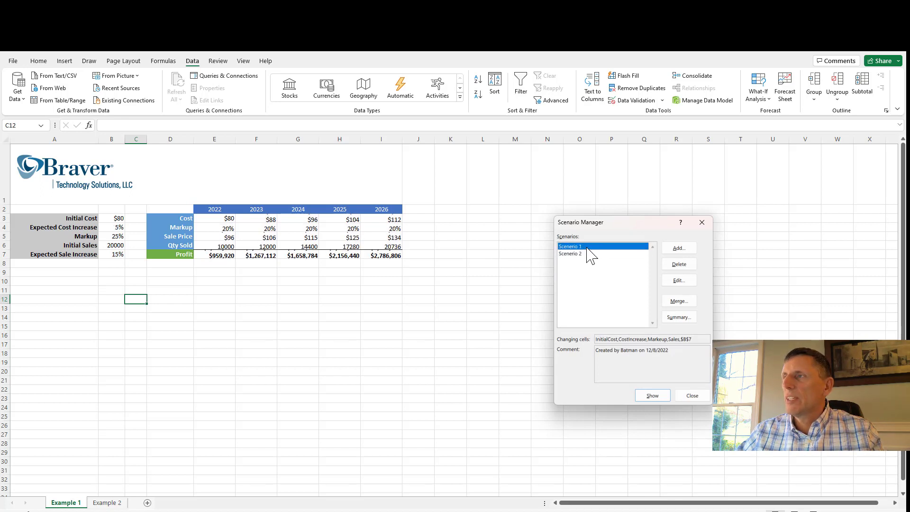
pyautogui.doubleClick(586, 253)
pyautogui.doubleClick(586, 247)
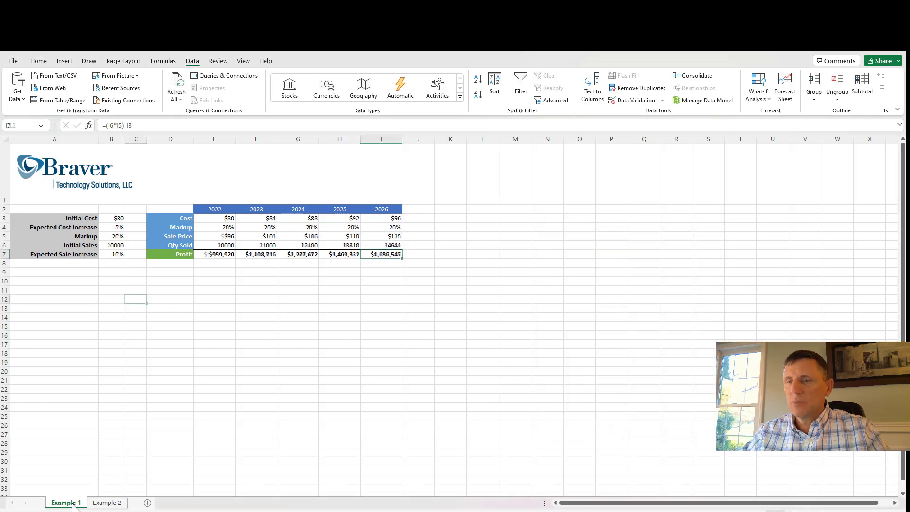
# Compare the forecasts on the Example 1 and Example 2 sheets, finishing on Example 2 with its 2026 quantity sold, markup and 2026 profit.
pyautogui.click(71, 502)
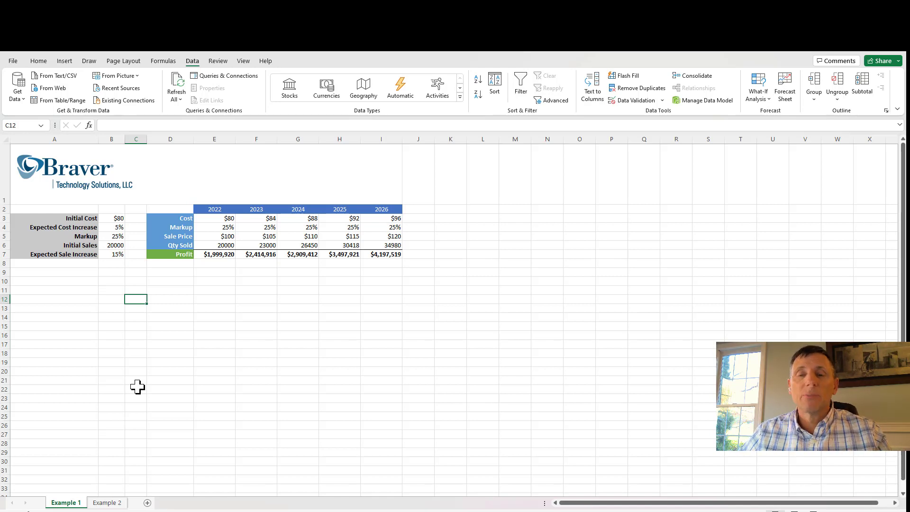
pyautogui.click(105, 503)
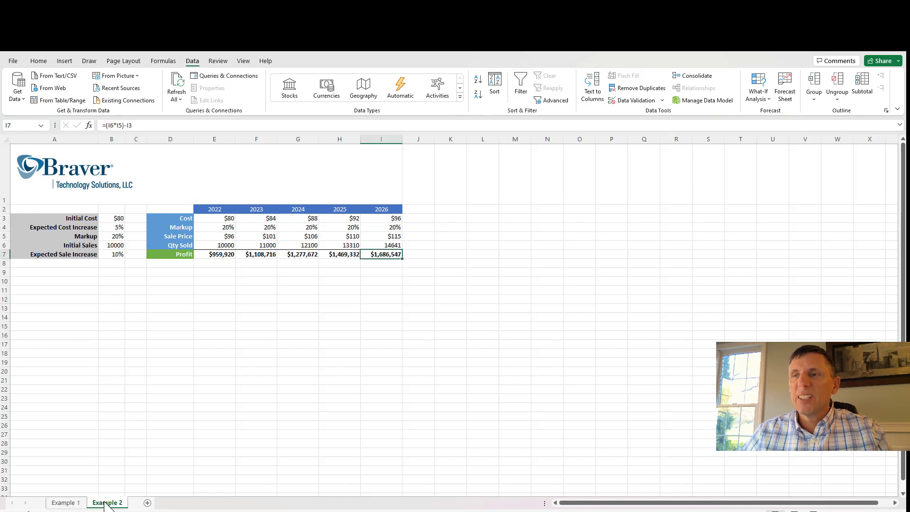
pyautogui.click(65, 502)
pyautogui.click(218, 325)
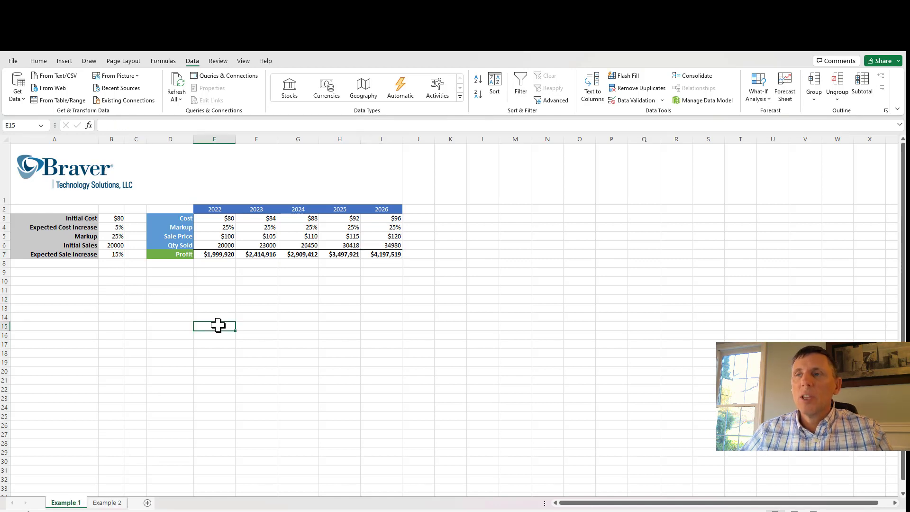
pyautogui.click(382, 254)
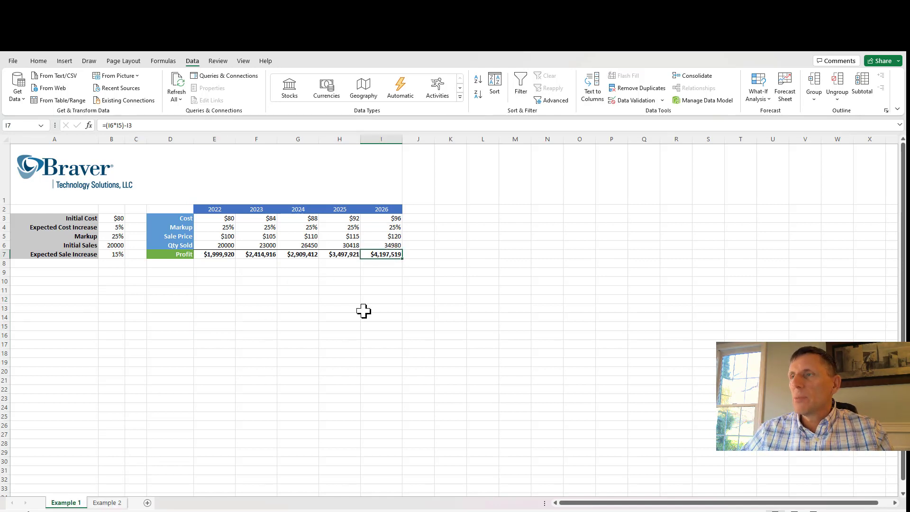
pyautogui.click(116, 501)
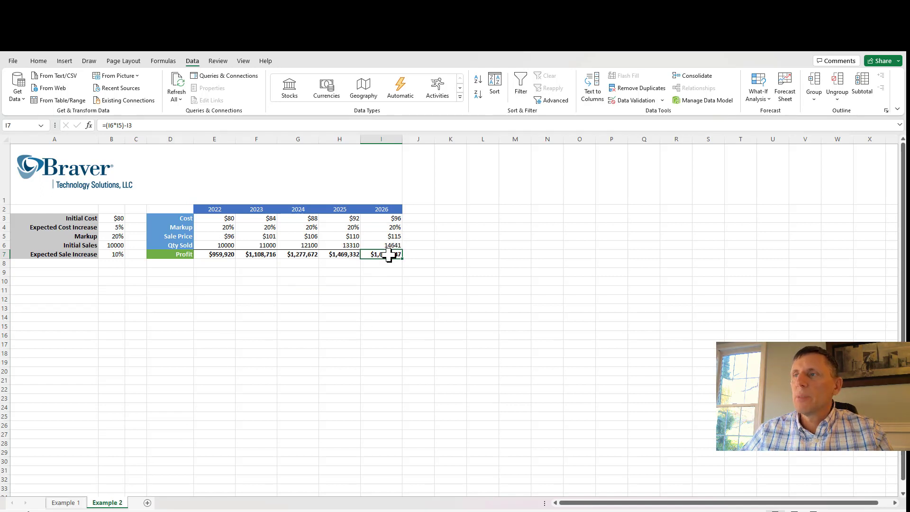
pyautogui.click(384, 307)
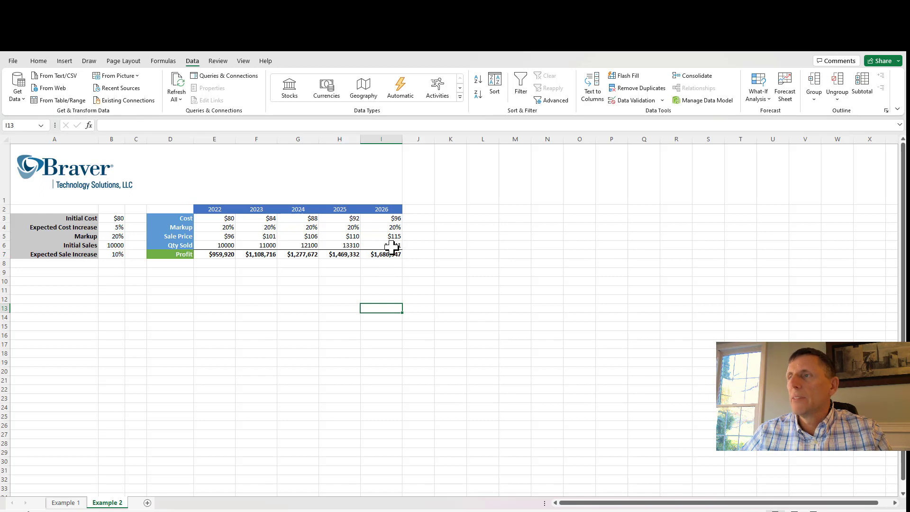
pyautogui.click(388, 245)
pyautogui.click(116, 237)
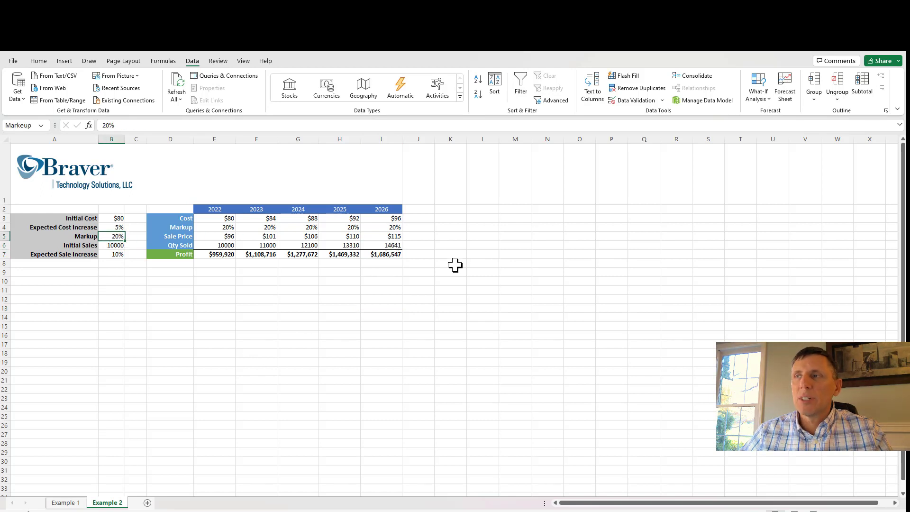
pyautogui.click(384, 255)
pyautogui.click(371, 301)
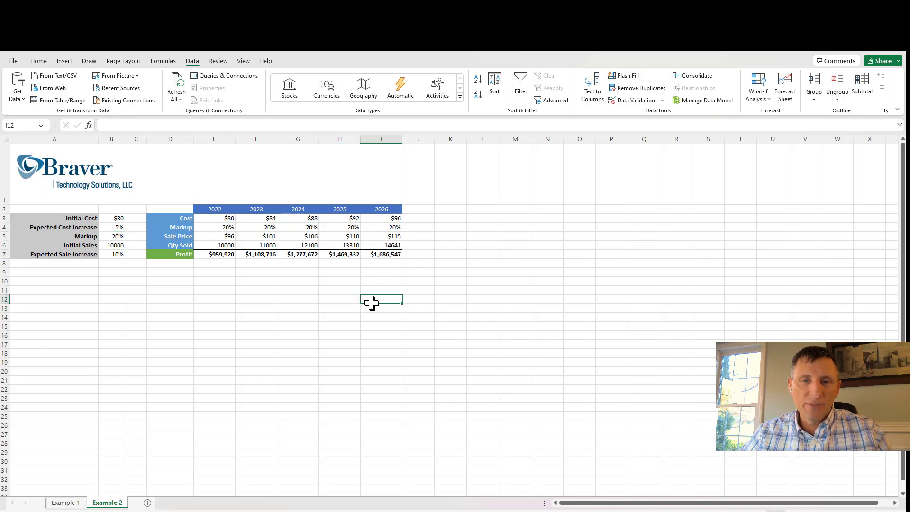
# Set up a Goal Seek in Example 2 on the 2026 profit cell I7 with a target value of 2000000.
pyautogui.click(372, 254)
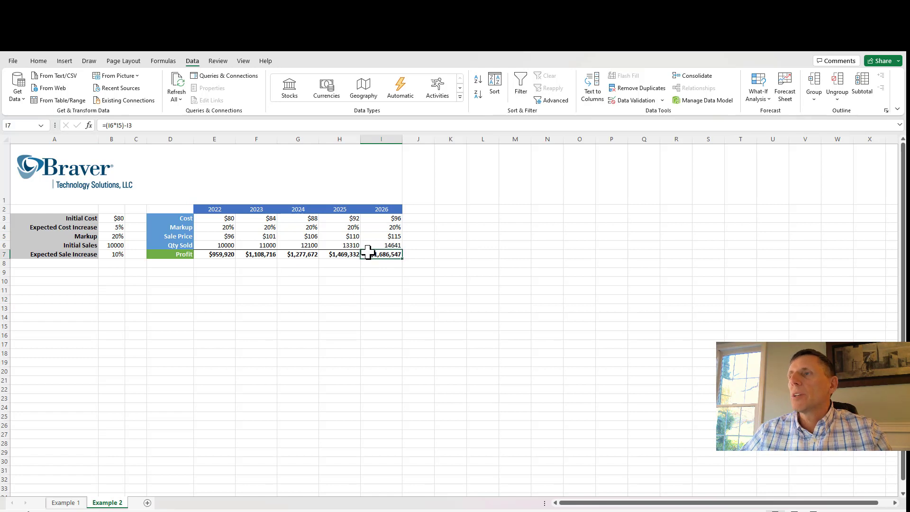
pyautogui.click(758, 97)
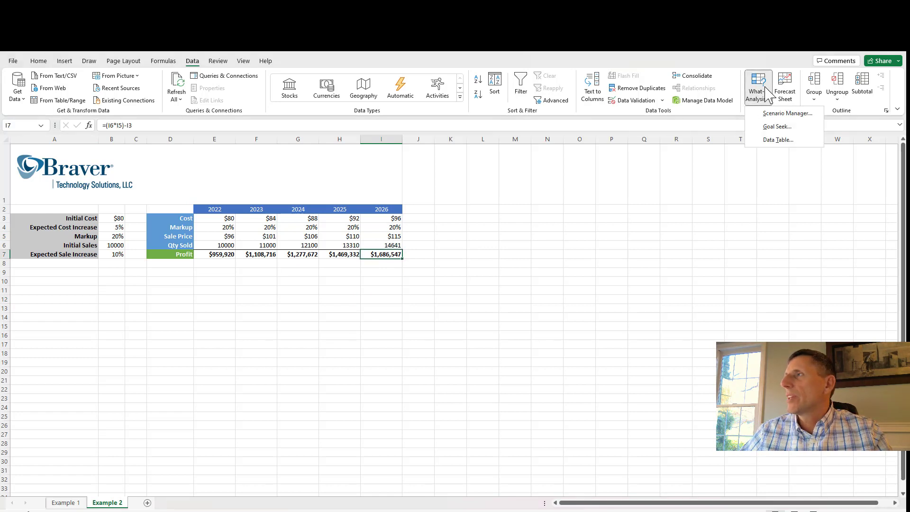
pyautogui.click(777, 126)
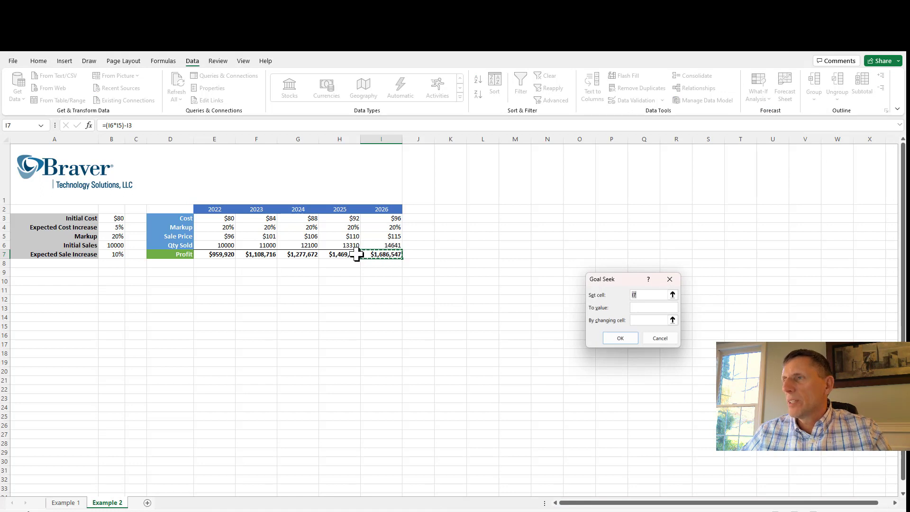
pyautogui.click(379, 255)
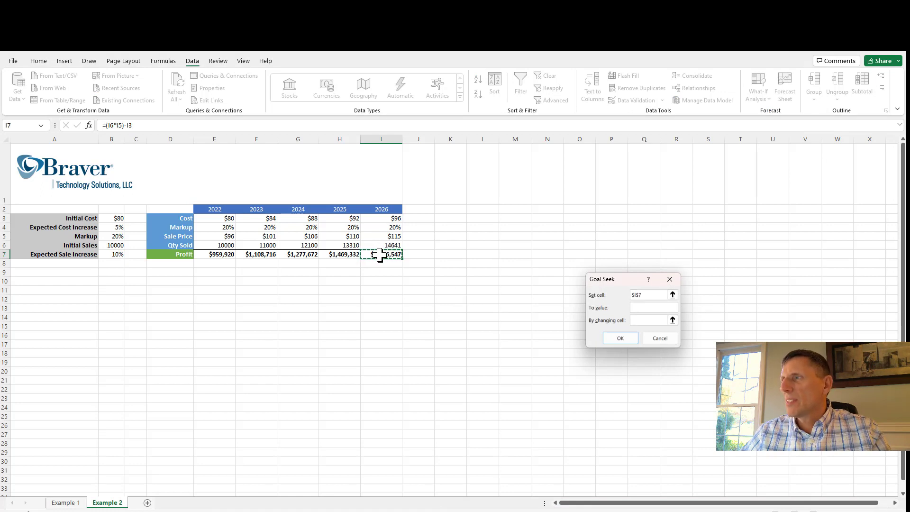
pyautogui.click(644, 308)
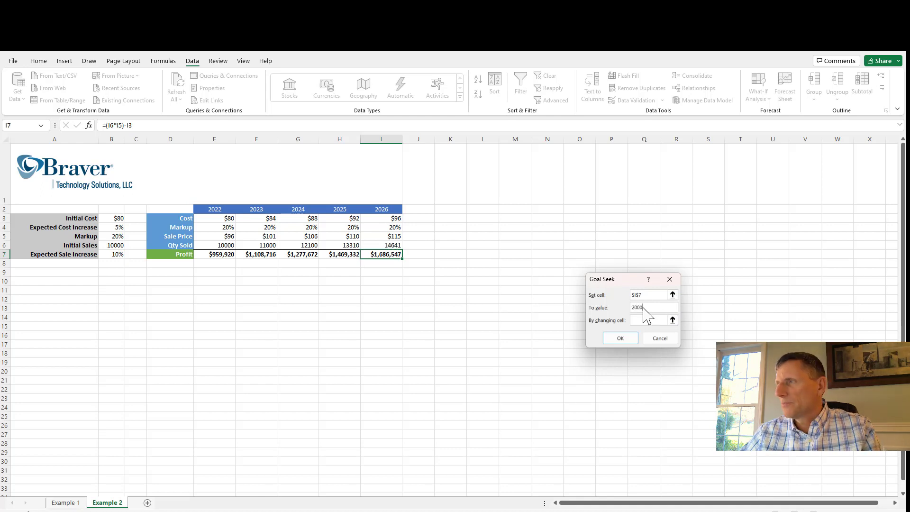
pyautogui.write('2000000')
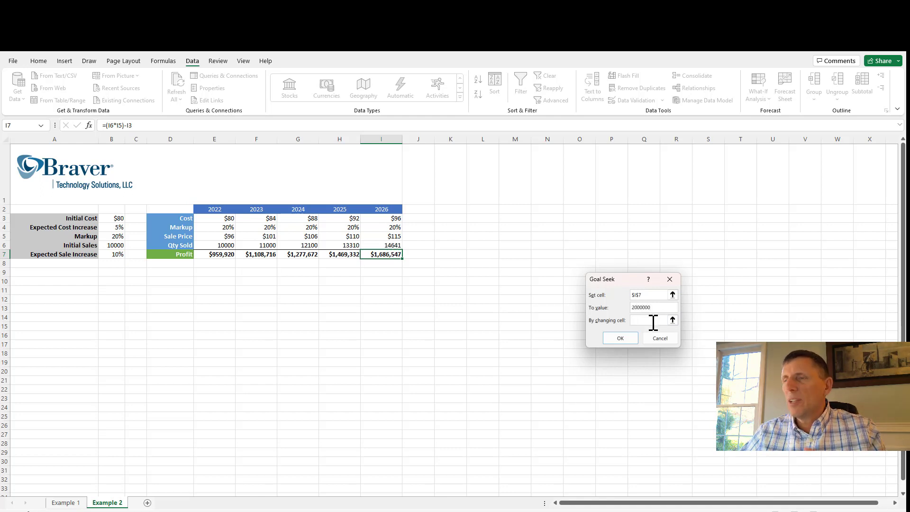
# Solve the Goal Seek by changing markup cell B5, accept the solution, and review the markup and 2026 profit.
pyautogui.click(653, 323)
pyautogui.click(117, 237)
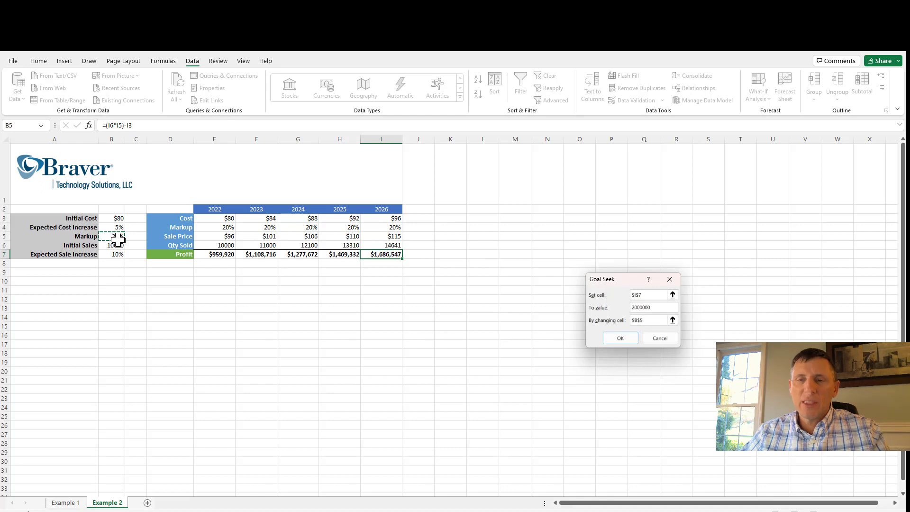
pyautogui.click(631, 338)
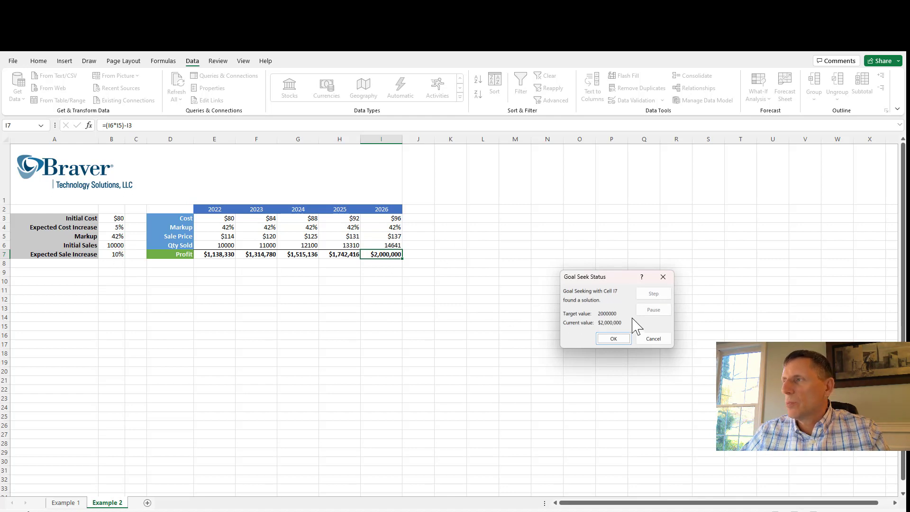
pyautogui.click(622, 341)
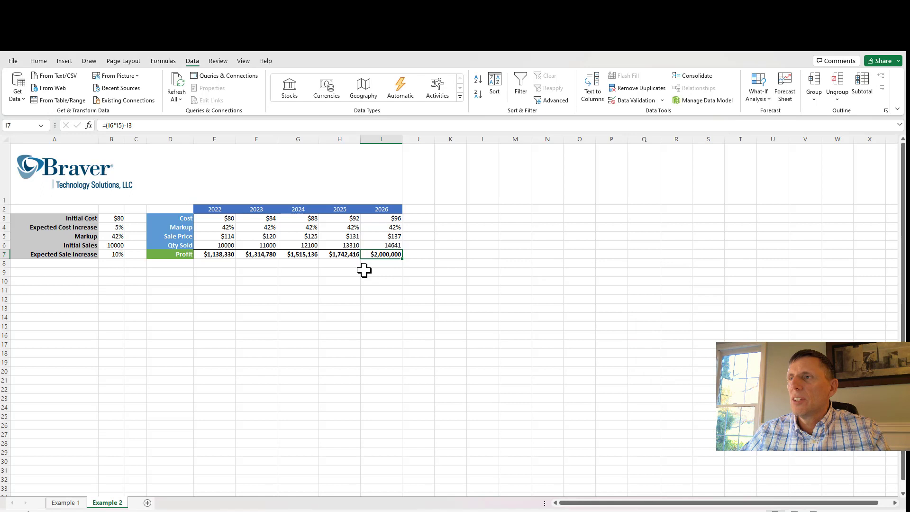
pyautogui.click(105, 237)
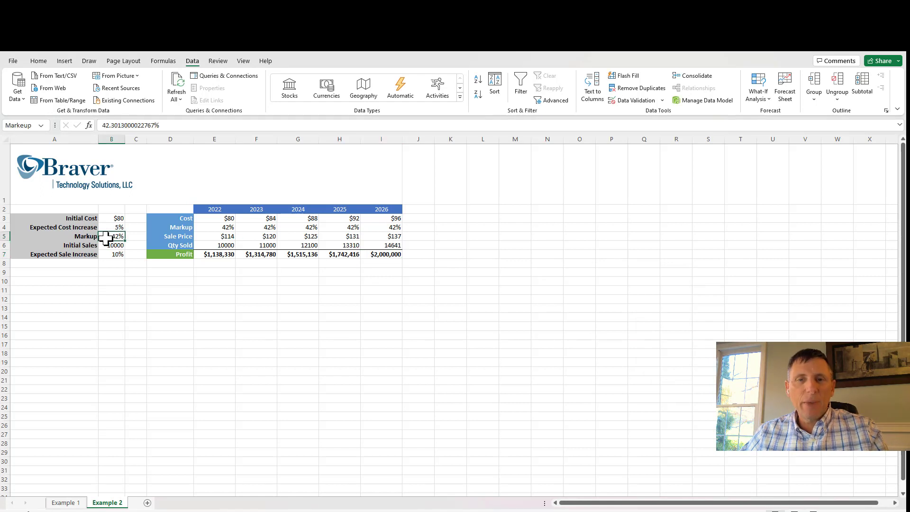
pyautogui.click(385, 254)
pyautogui.click(370, 294)
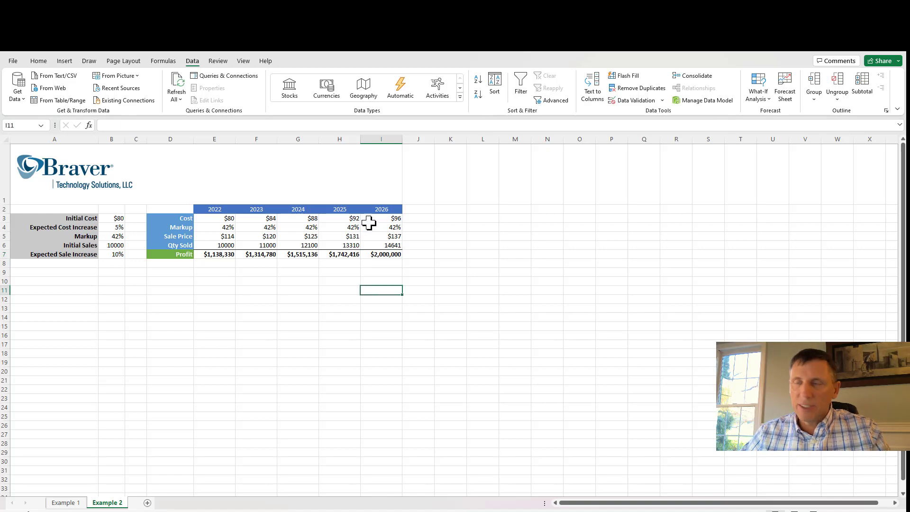
# Try a Goal Seek of the 2026 profit in I7 to 1500000 by changing markup cell B5, and discard the solution.
pyautogui.click(385, 254)
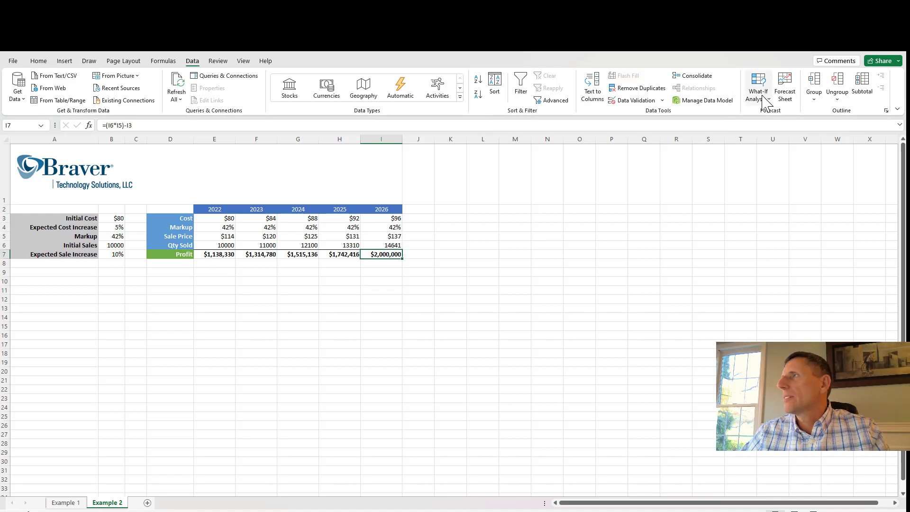
pyautogui.click(763, 95)
pyautogui.click(777, 126)
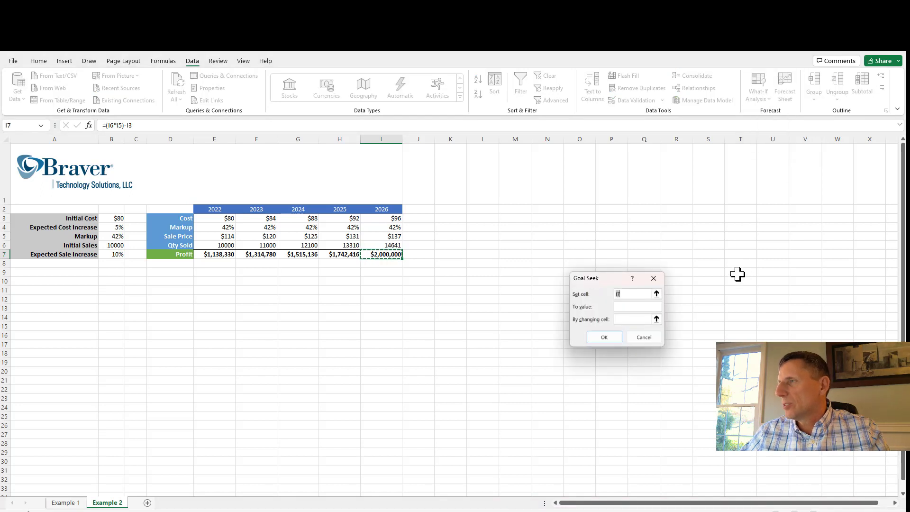
pyautogui.click(392, 255)
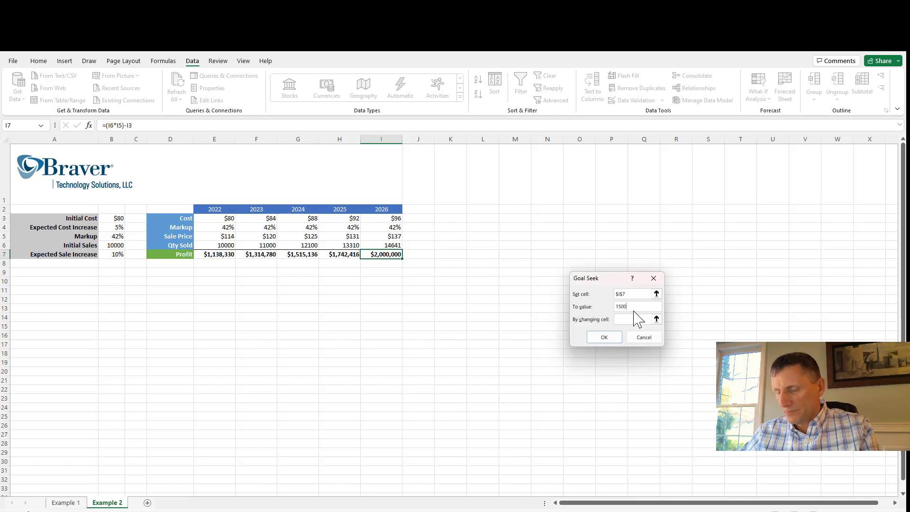
pyautogui.write('00')
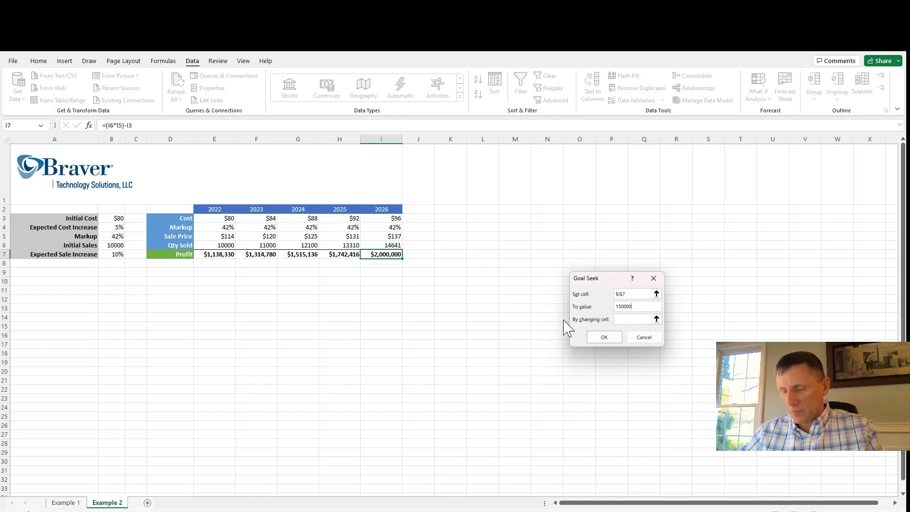
pyautogui.write('0')
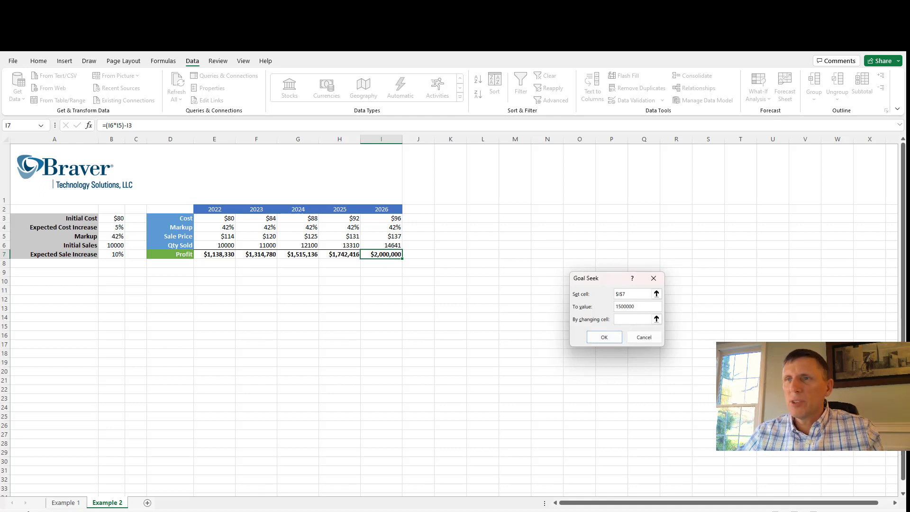
pyautogui.click(116, 236)
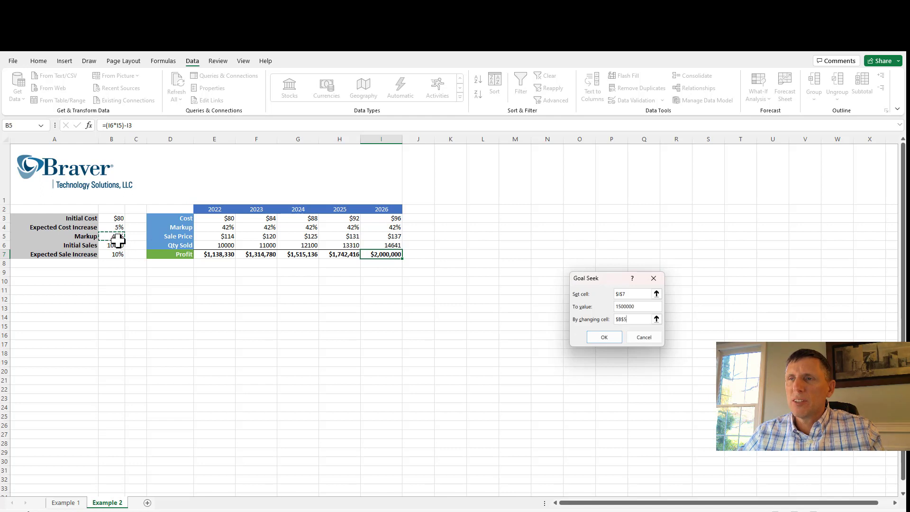
pyautogui.click(602, 336)
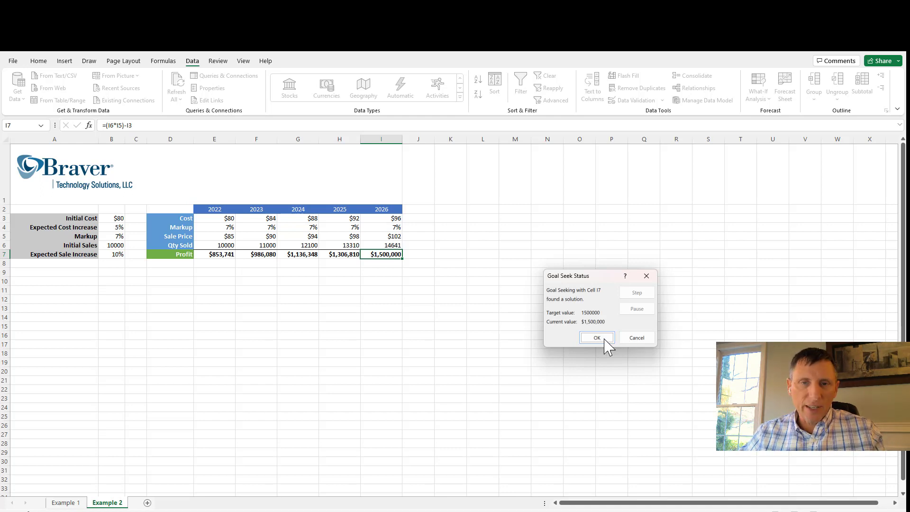
pyautogui.click(635, 337)
pyautogui.click(587, 283)
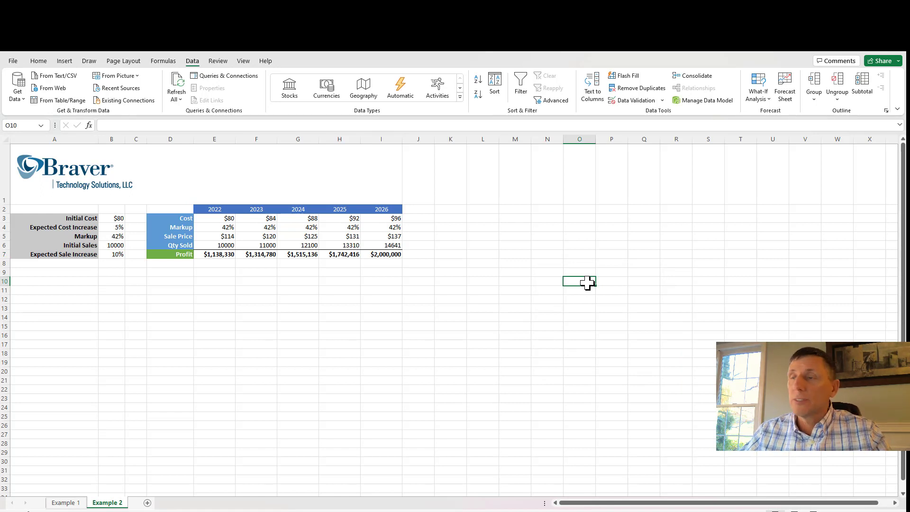
# Show the saved scenarios in Example 2 with Scenario Manager, going through Scenerio 2, 3, 4 and 5 and ending on Scenerio 1.
pyautogui.click(758, 93)
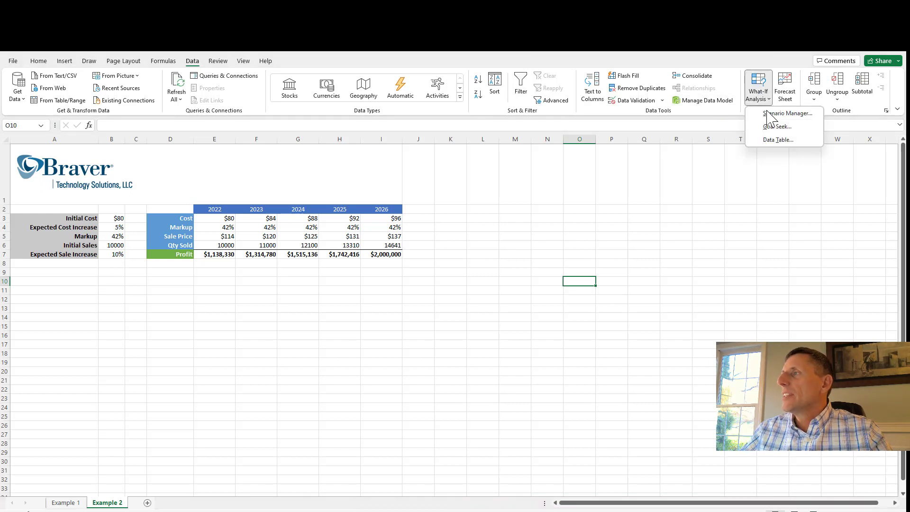
pyautogui.click(770, 113)
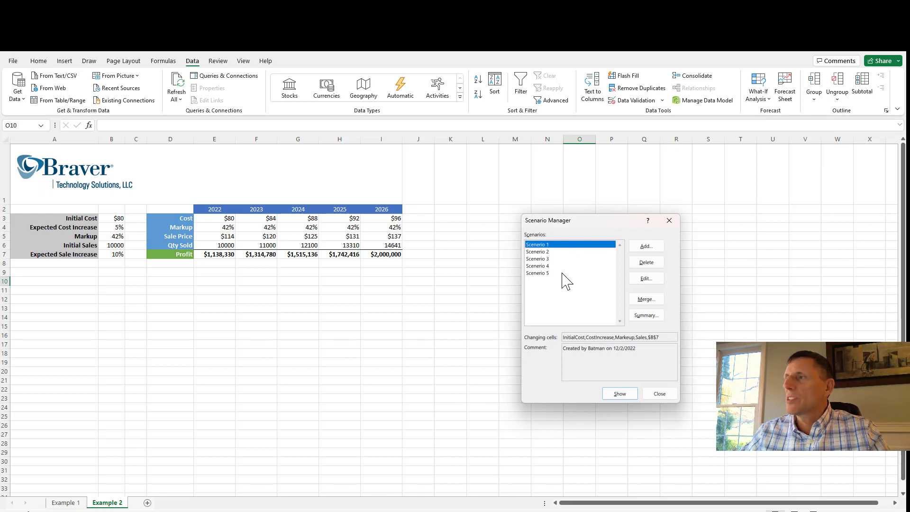
pyautogui.doubleClick(550, 252)
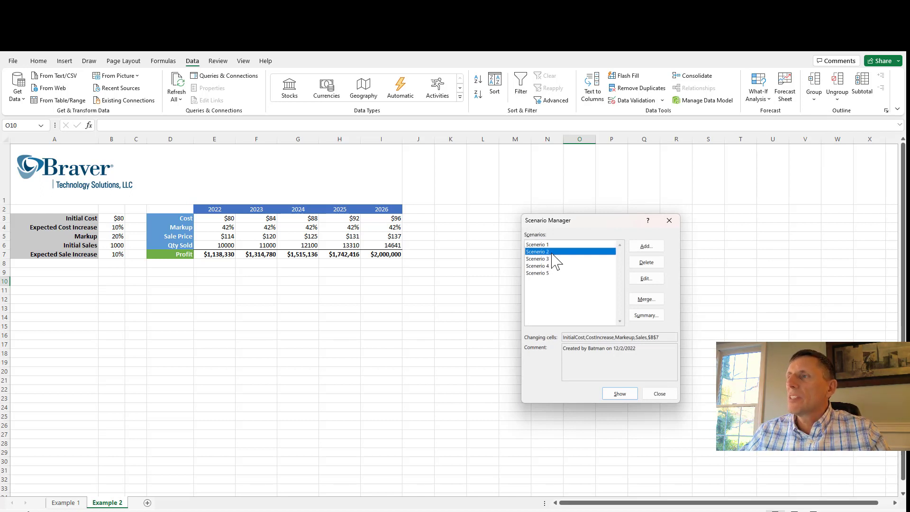
pyautogui.click(549, 259)
pyautogui.doubleClick(549, 259)
pyautogui.doubleClick(548, 265)
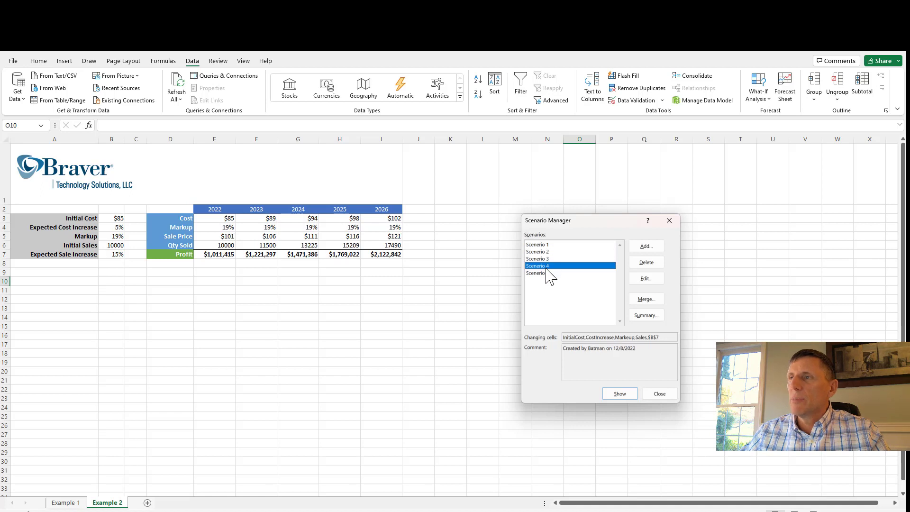
pyautogui.doubleClick(544, 273)
pyautogui.doubleClick(551, 245)
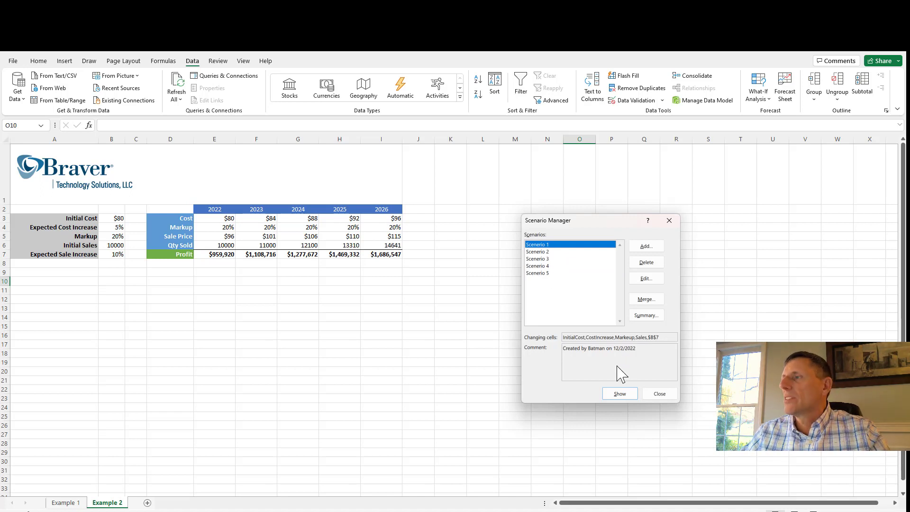
# Create a scenario summary report from Scenario Manager with the 2026 profit cell I7 as the result cell.
pyautogui.click(646, 316)
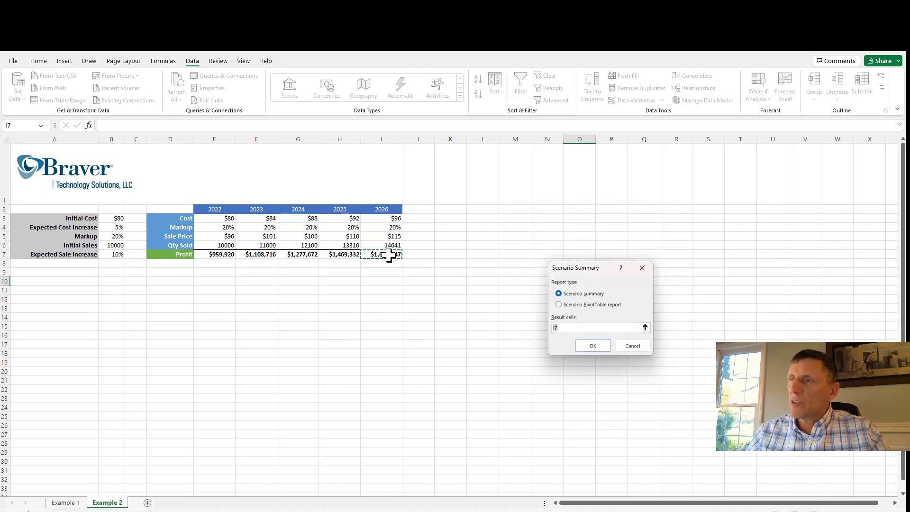
pyautogui.click(388, 255)
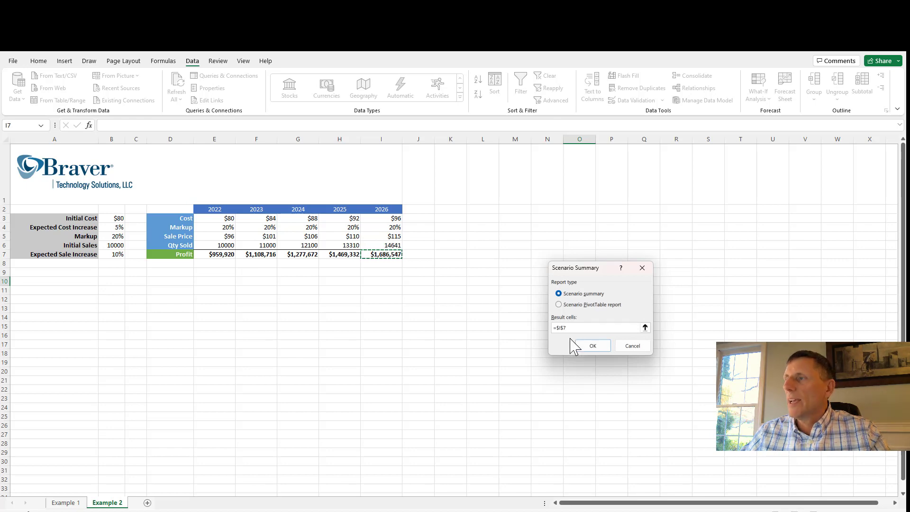
pyautogui.click(593, 345)
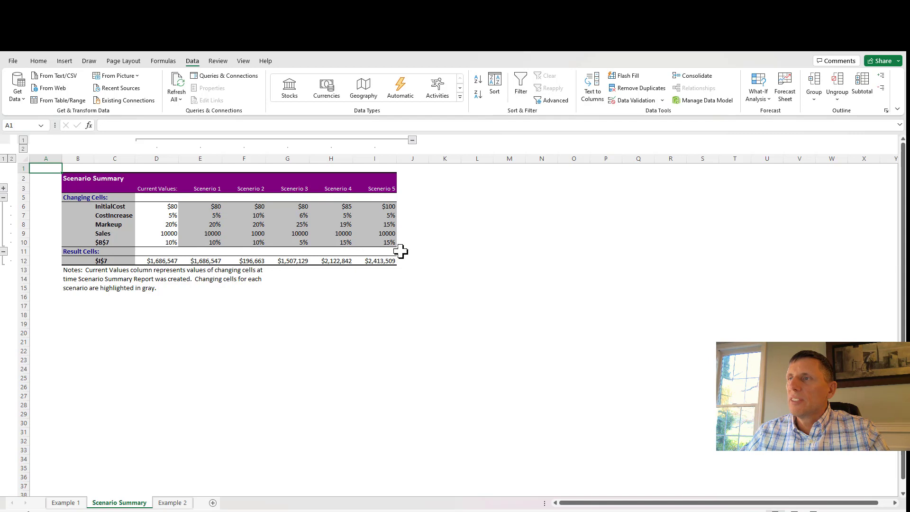
# Examine the profit results for each scenario and the labels of the changing and result cells in the summary report.
pyautogui.moveTo(198, 260); pyautogui.dragTo(381, 261)
pyautogui.click(385, 294)
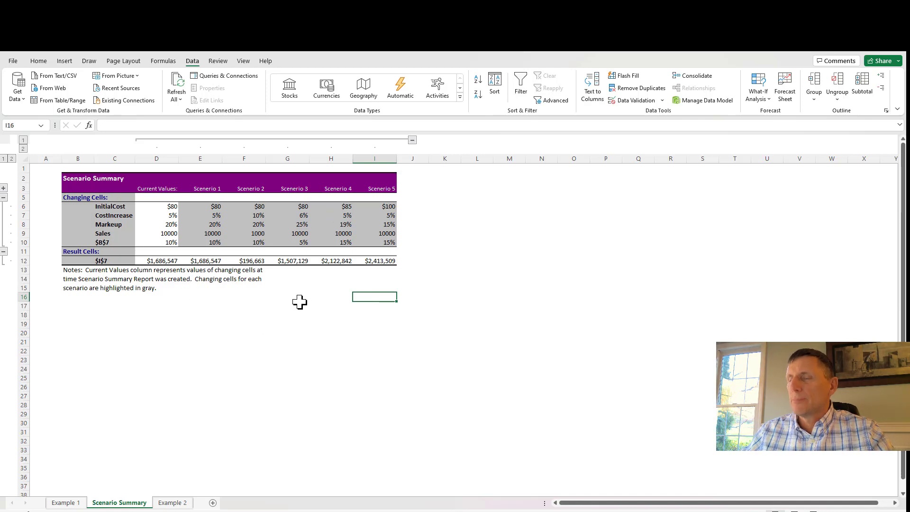
pyautogui.click(110, 245)
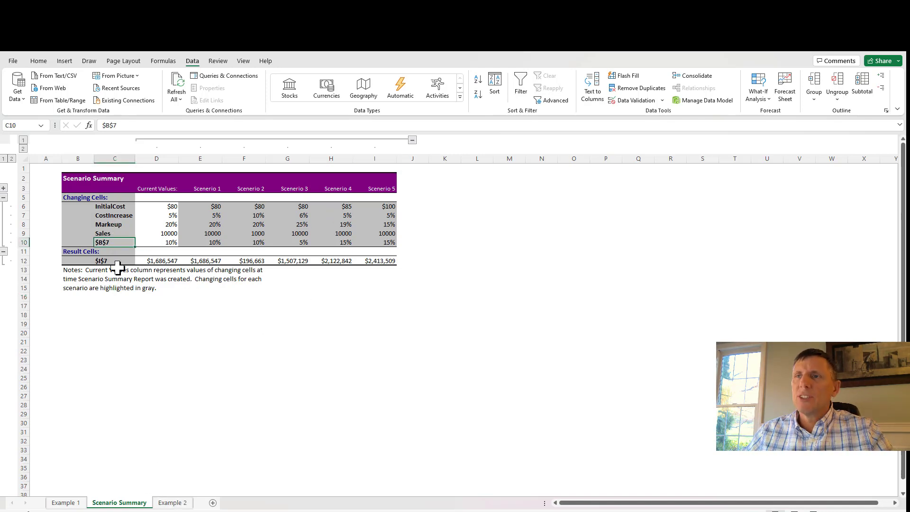
pyautogui.moveTo(121, 207); pyautogui.dragTo(121, 226)
pyautogui.click(108, 261)
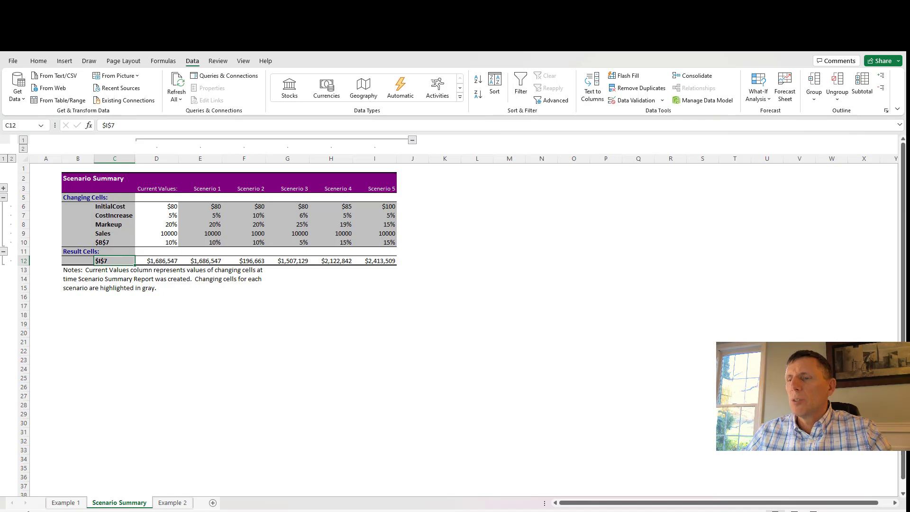
# Check the cell names of B3 and B4 in Example 2 and name the expected sale increase cell B7 ExpectedSale.
pyautogui.click(176, 503)
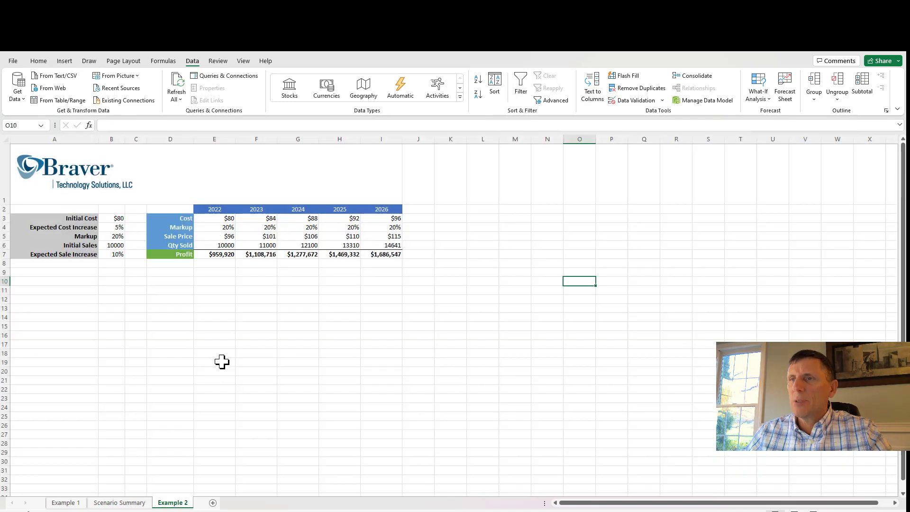
pyautogui.click(118, 219)
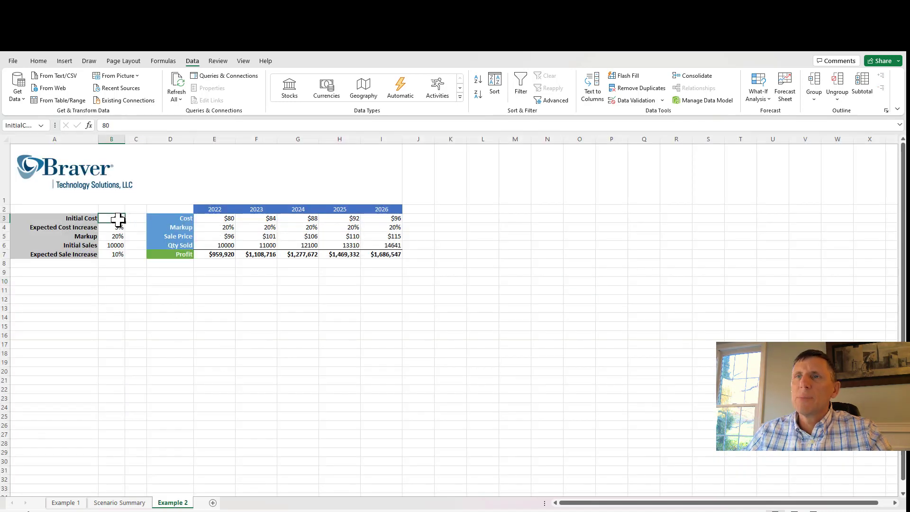
pyautogui.click(113, 227)
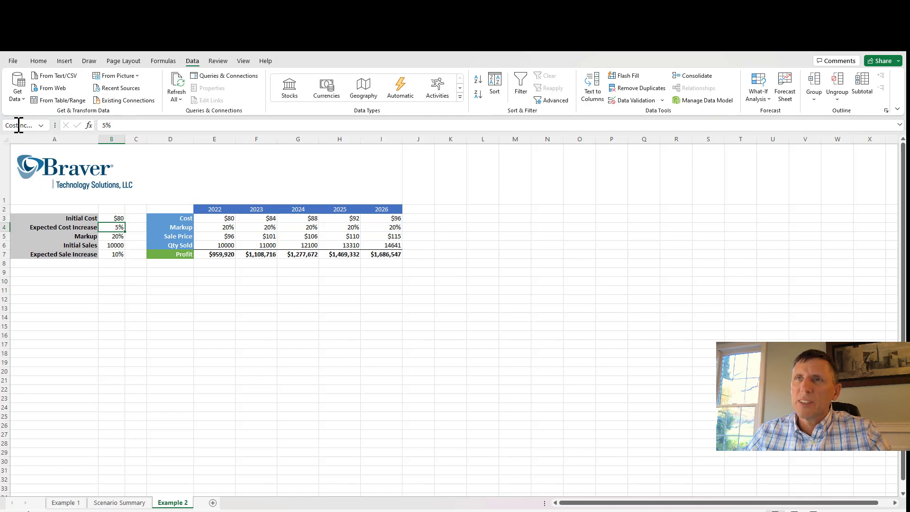
pyautogui.click(115, 255)
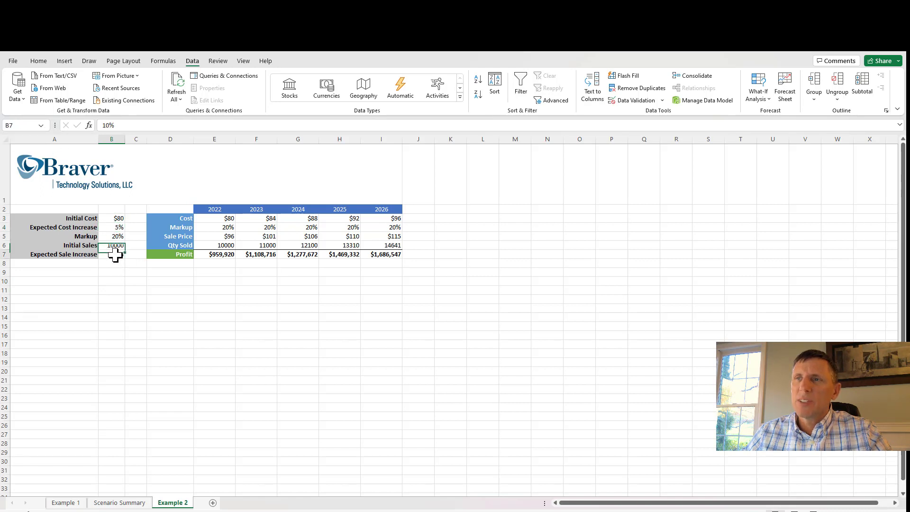
pyautogui.click(19, 125)
pyautogui.write('E')
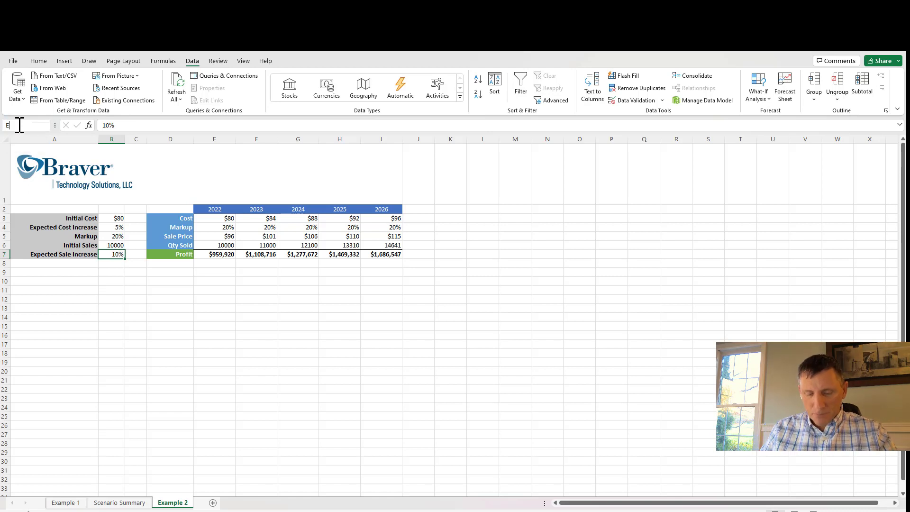
pyautogui.write('xpectedSale')
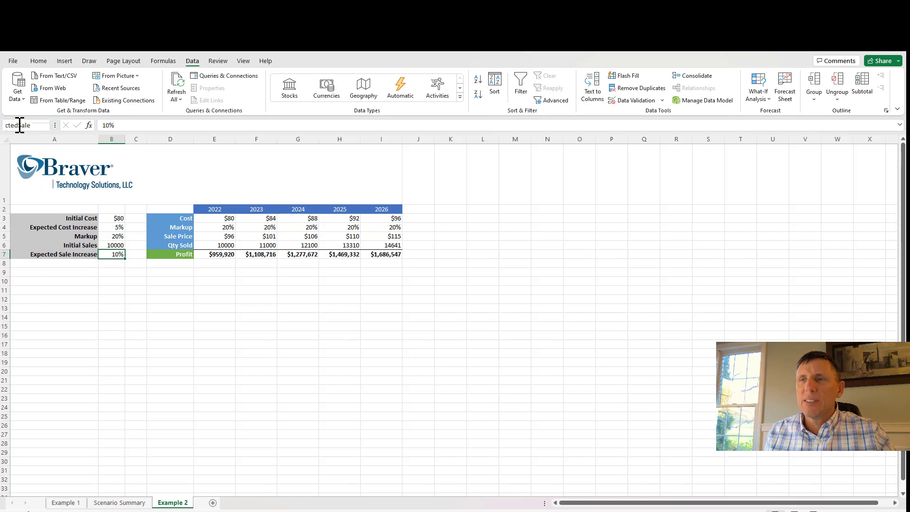
pyautogui.press('Return')
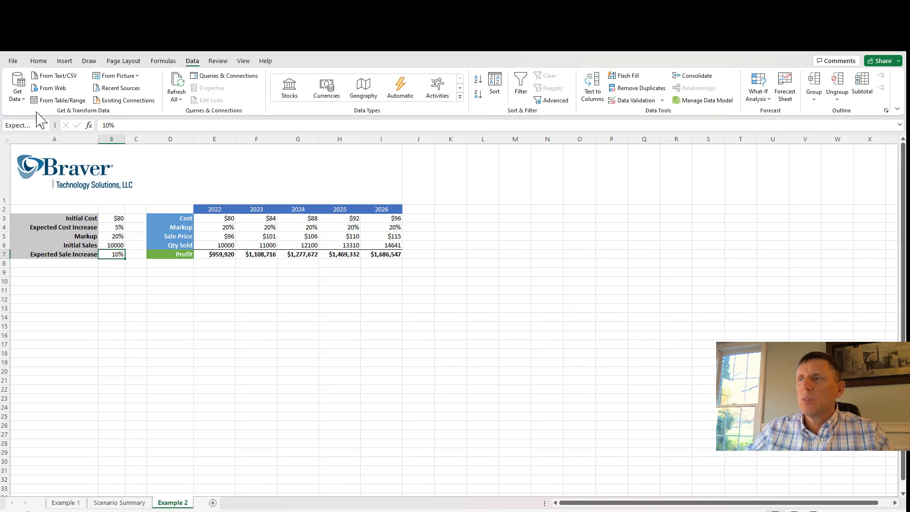
# Try to name the 2026 profit cell I7 5Year.
pyautogui.click(392, 255)
pyautogui.click(23, 125)
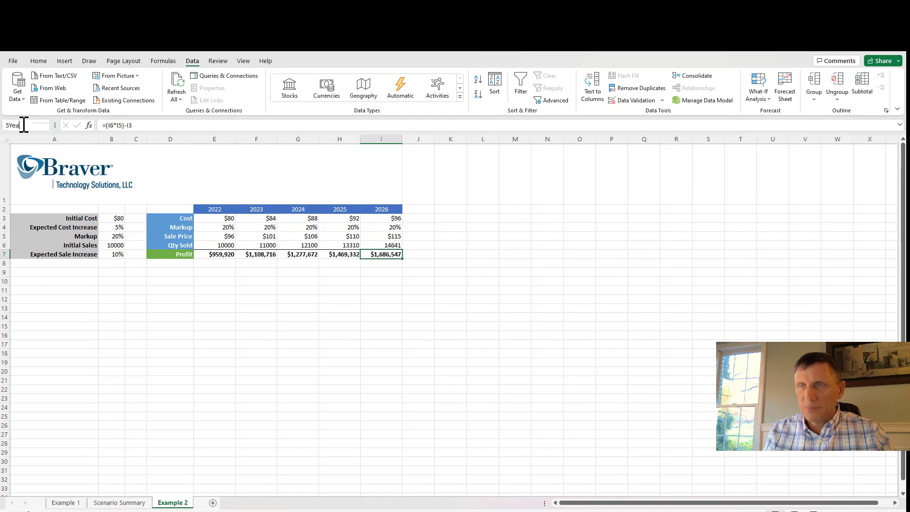
pyautogui.press('Return')
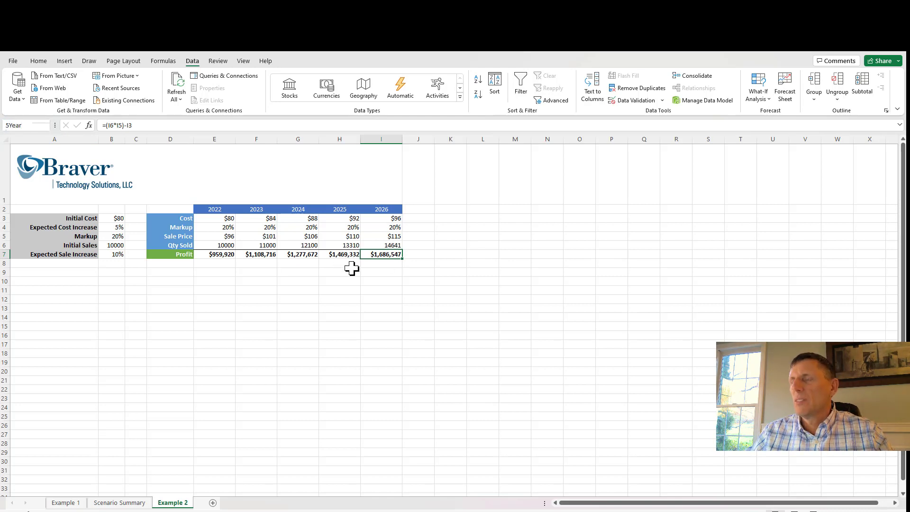
pyautogui.press('Return')
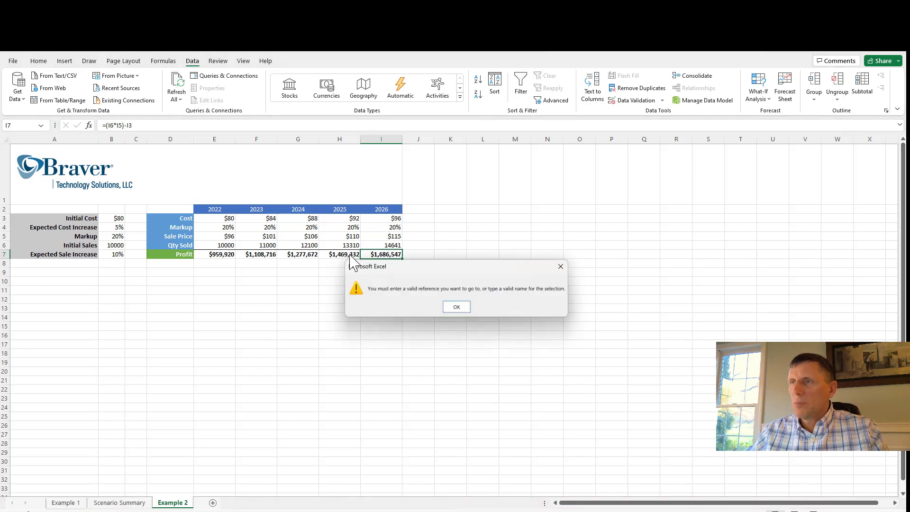
pyautogui.click(462, 307)
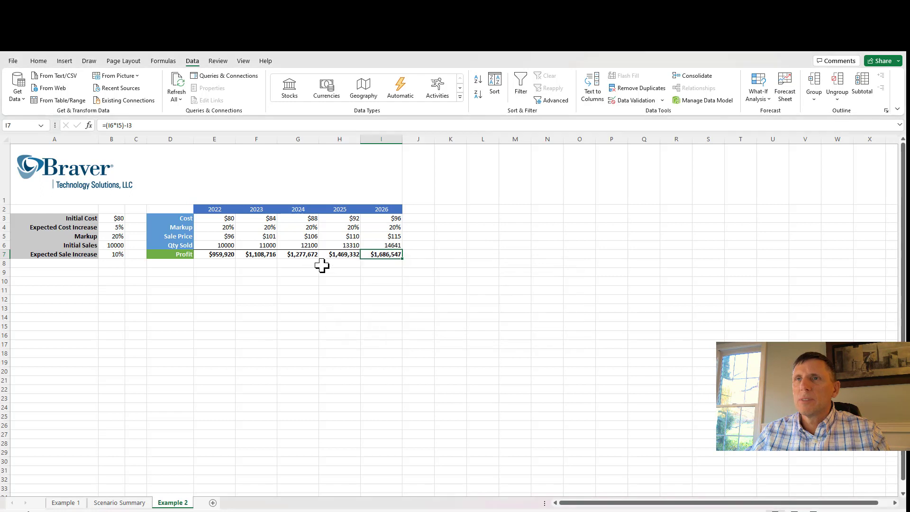
# Retry the name 5Year on the 2026 profit cell I7 and name the cell Year5 instead.
pyautogui.click(23, 126)
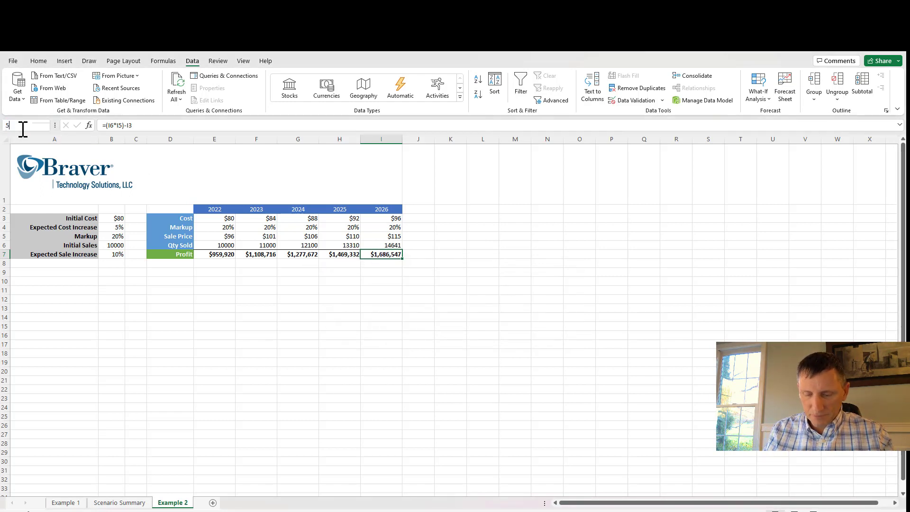
pyautogui.write('5Year')
pyautogui.press('Return')
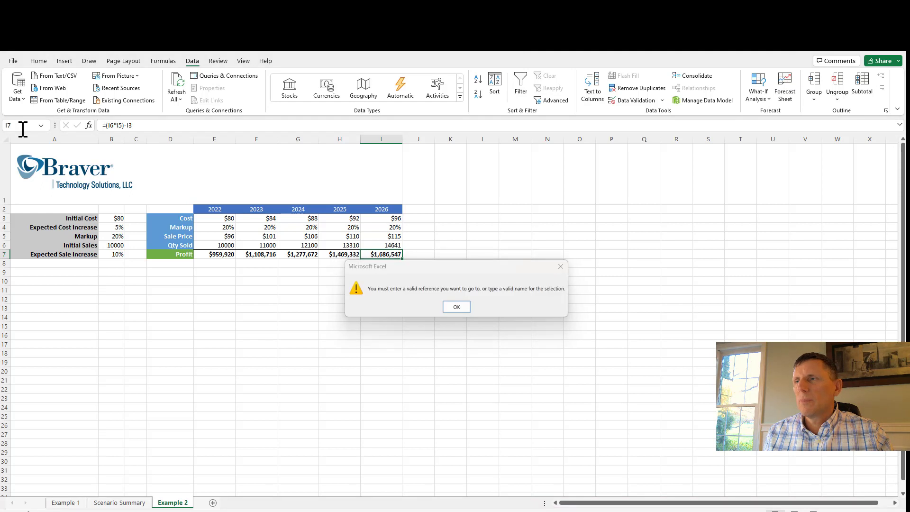
pyautogui.press('Return')
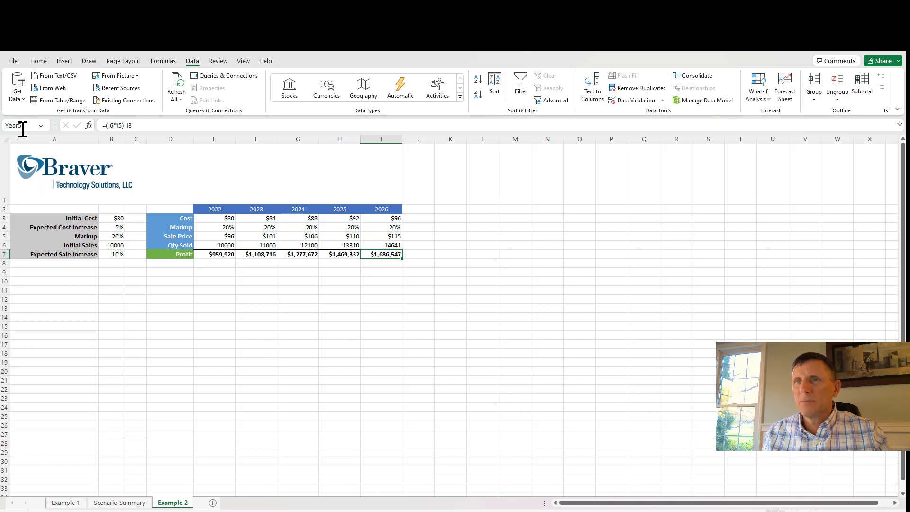
# Name the 2025 profit cell H7 Year3.
pyautogui.click(348, 255)
pyautogui.click(40, 125)
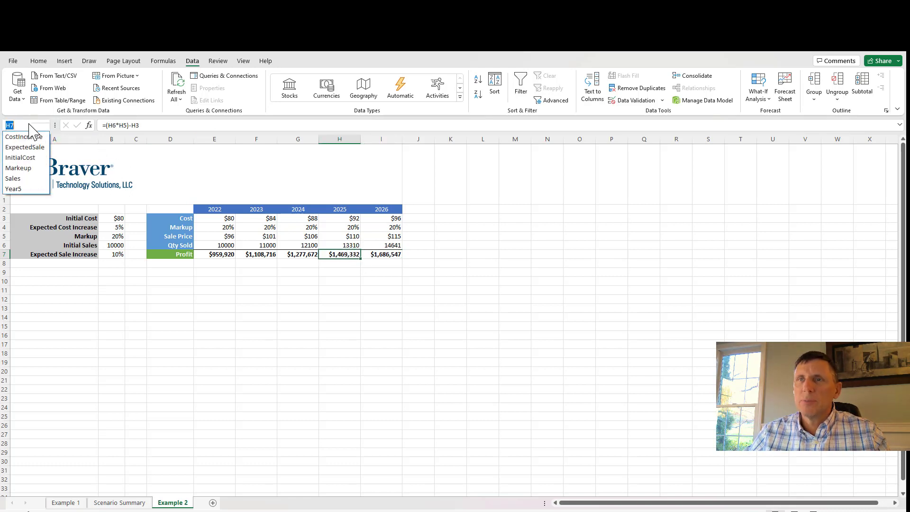
pyautogui.write('Year3')
pyautogui.press('Return')
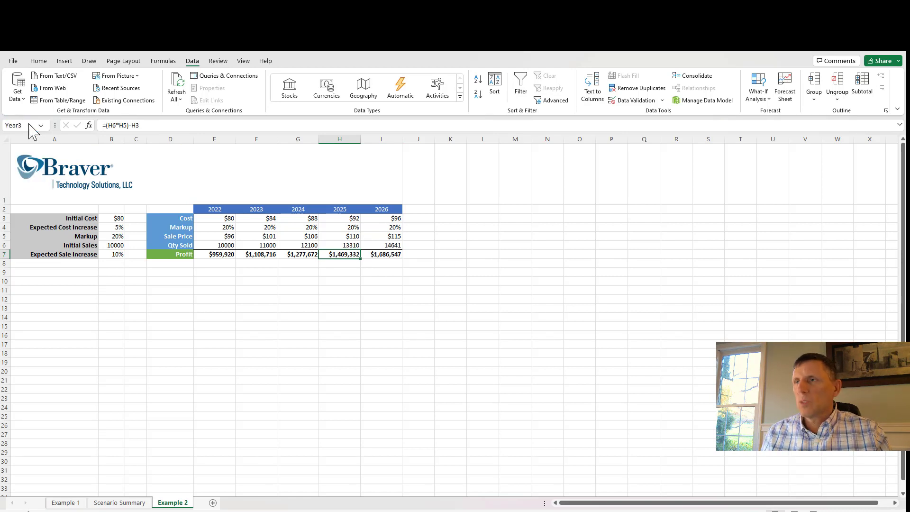
pyautogui.click(473, 326)
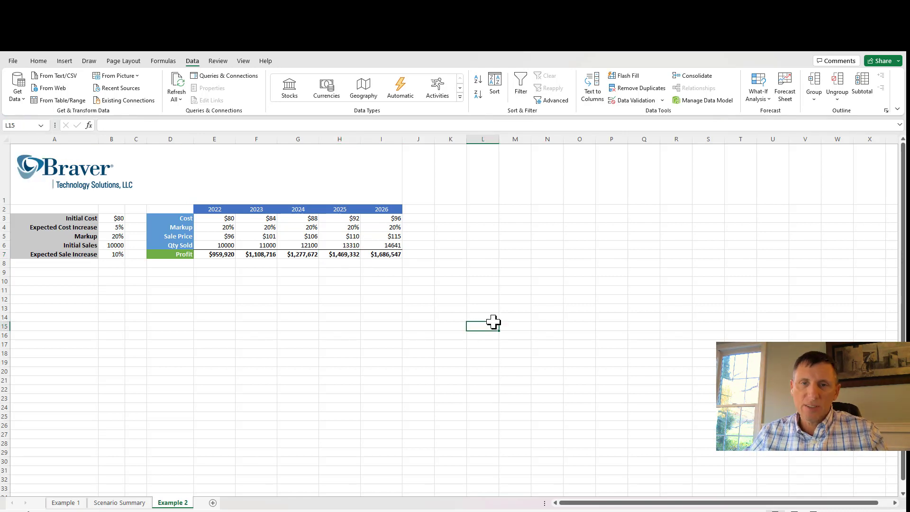
# Create a second scenario summary report with the 2025 and 2026 profit cells H7 and I7 as the result cells.
pyautogui.click(757, 97)
pyautogui.click(764, 116)
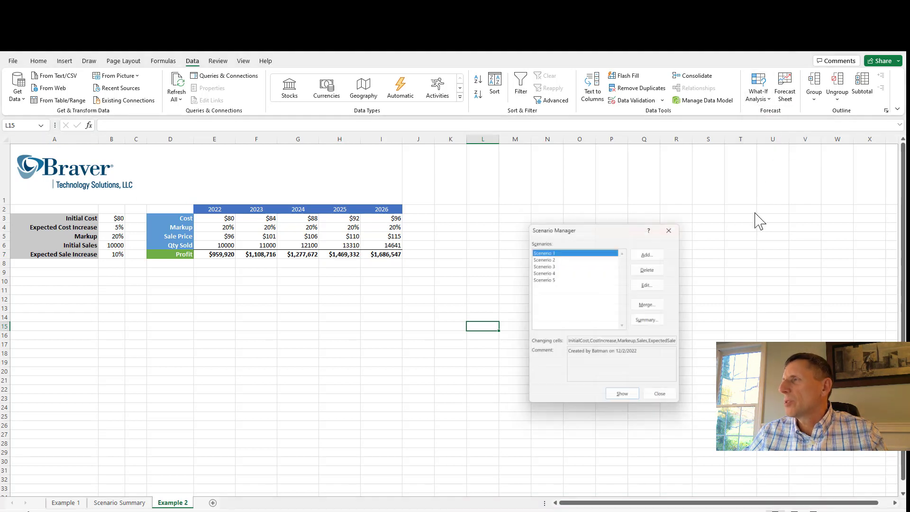
pyautogui.click(645, 319)
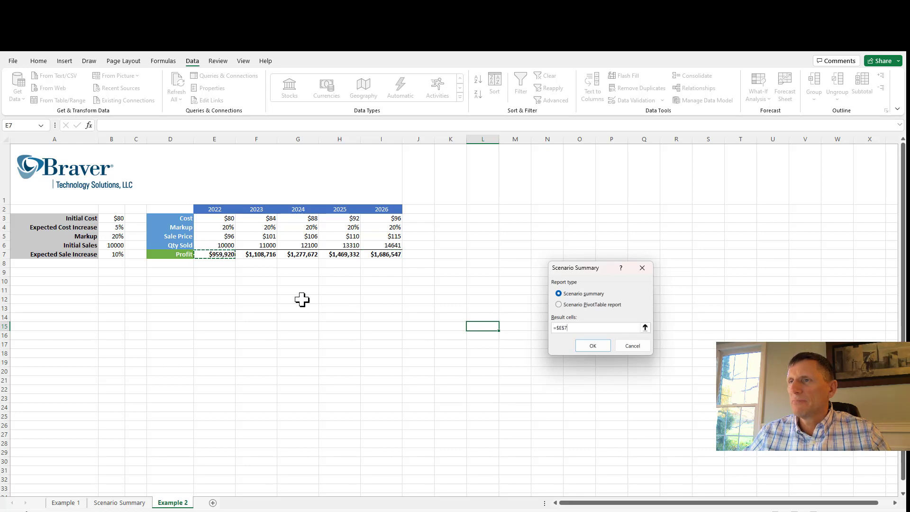
pyautogui.click(332, 299)
pyautogui.moveTo(587, 331); pyautogui.dragTo(450, 327)
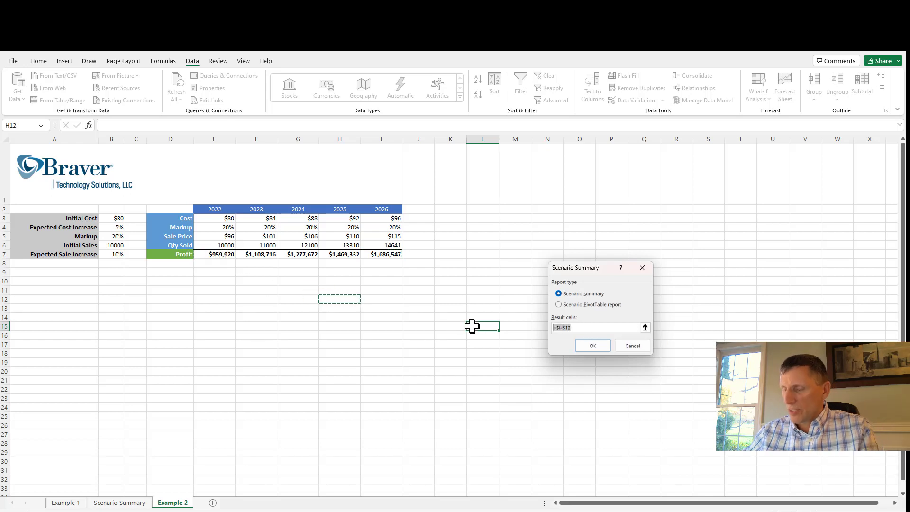
pyautogui.press('Delete')
pyautogui.click(347, 255)
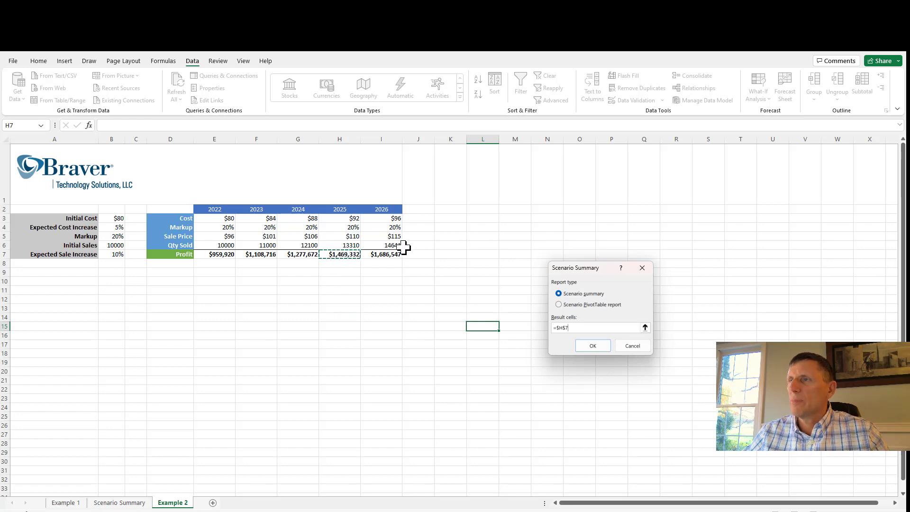
pyautogui.keyDown('ctrl'); pyautogui.click(391, 254); pyautogui.keyUp('ctrl')
pyautogui.click(593, 345)
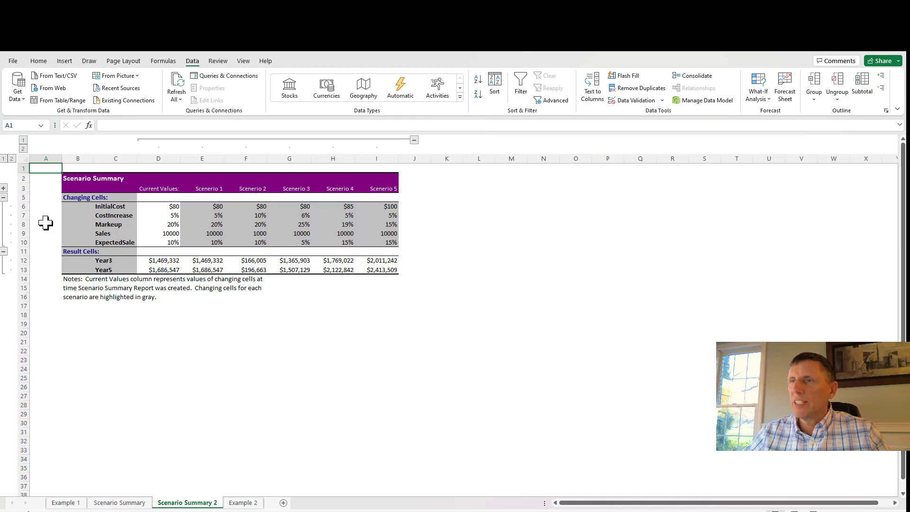
pyautogui.click(363, 339)
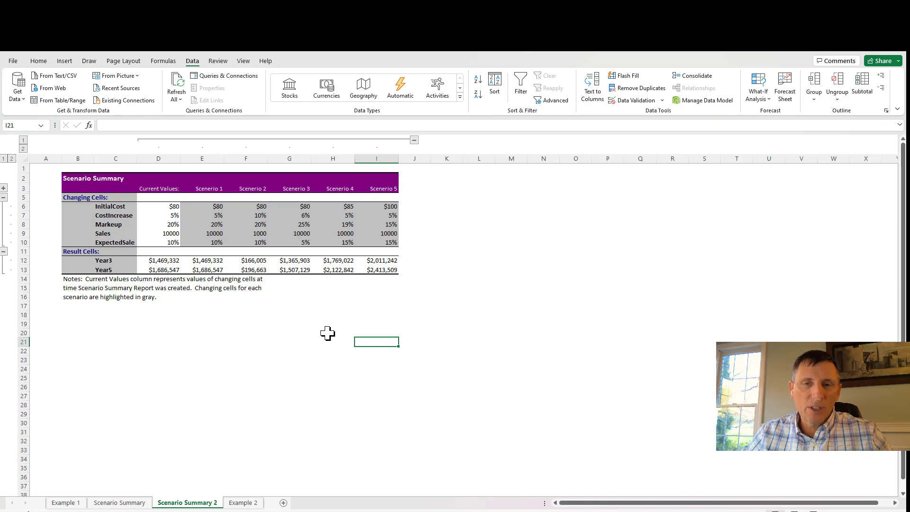
pyautogui.click(251, 315)
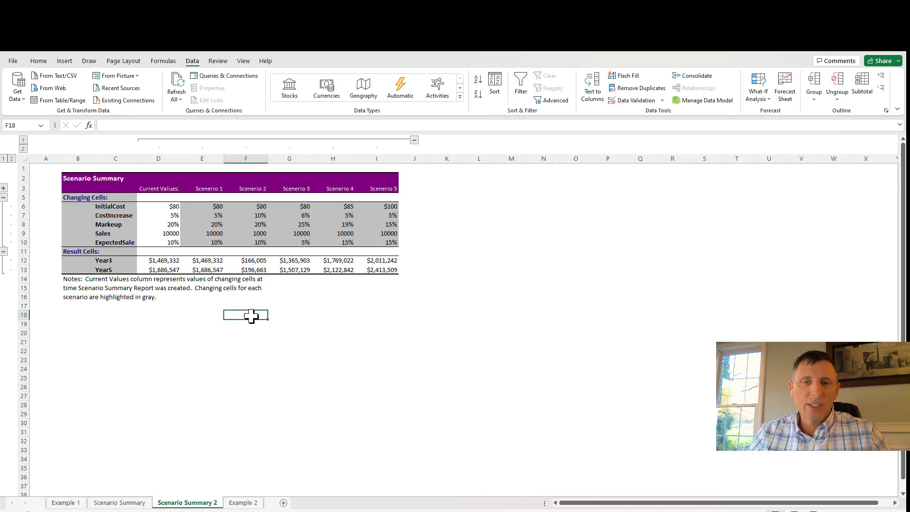